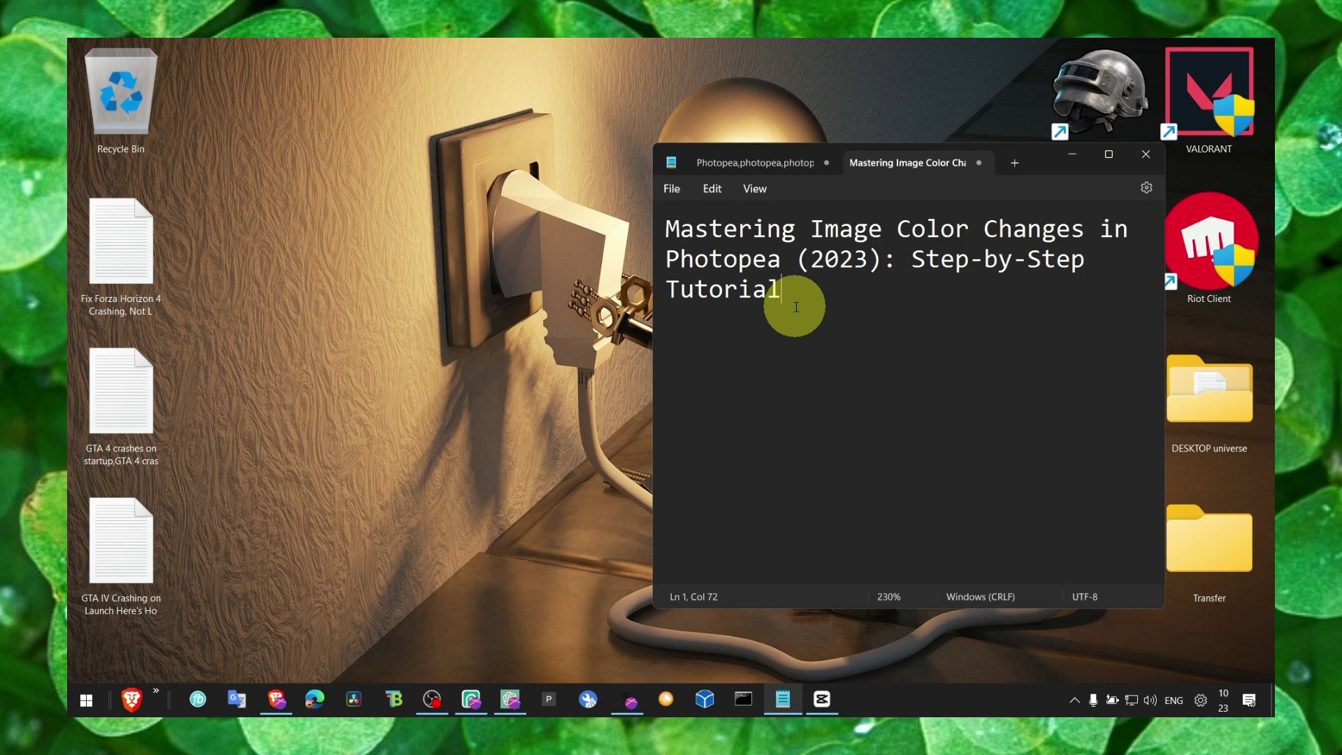
- Minimize the Notepad window and switch to Photopea with the apples project
click(1072, 155)
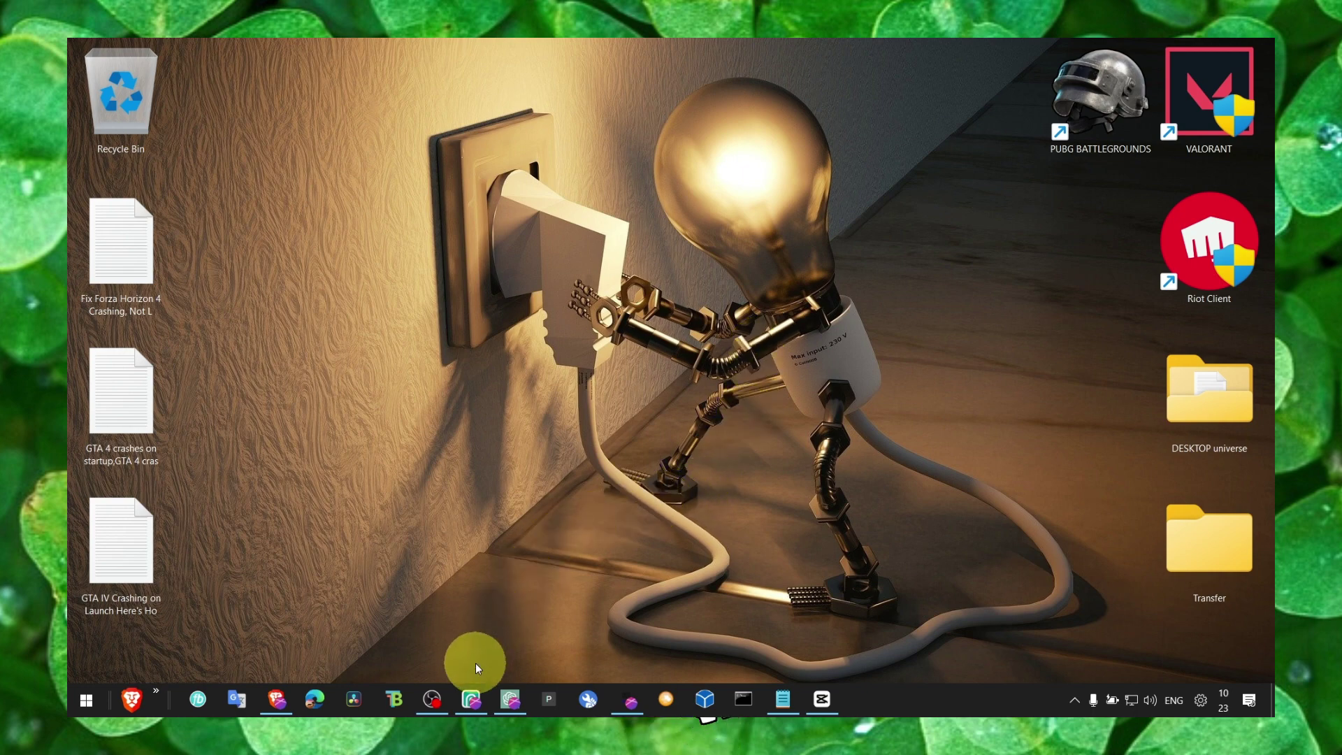
click(470, 699)
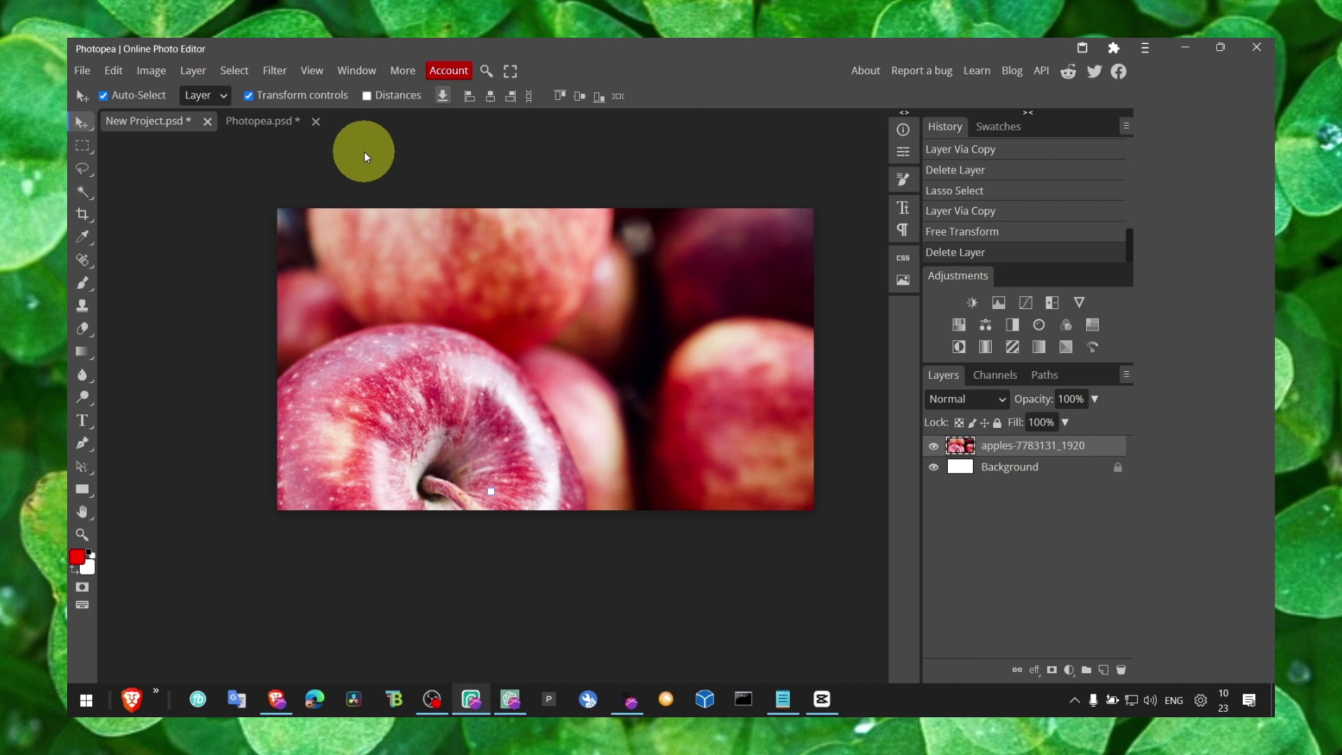
click(117, 72)
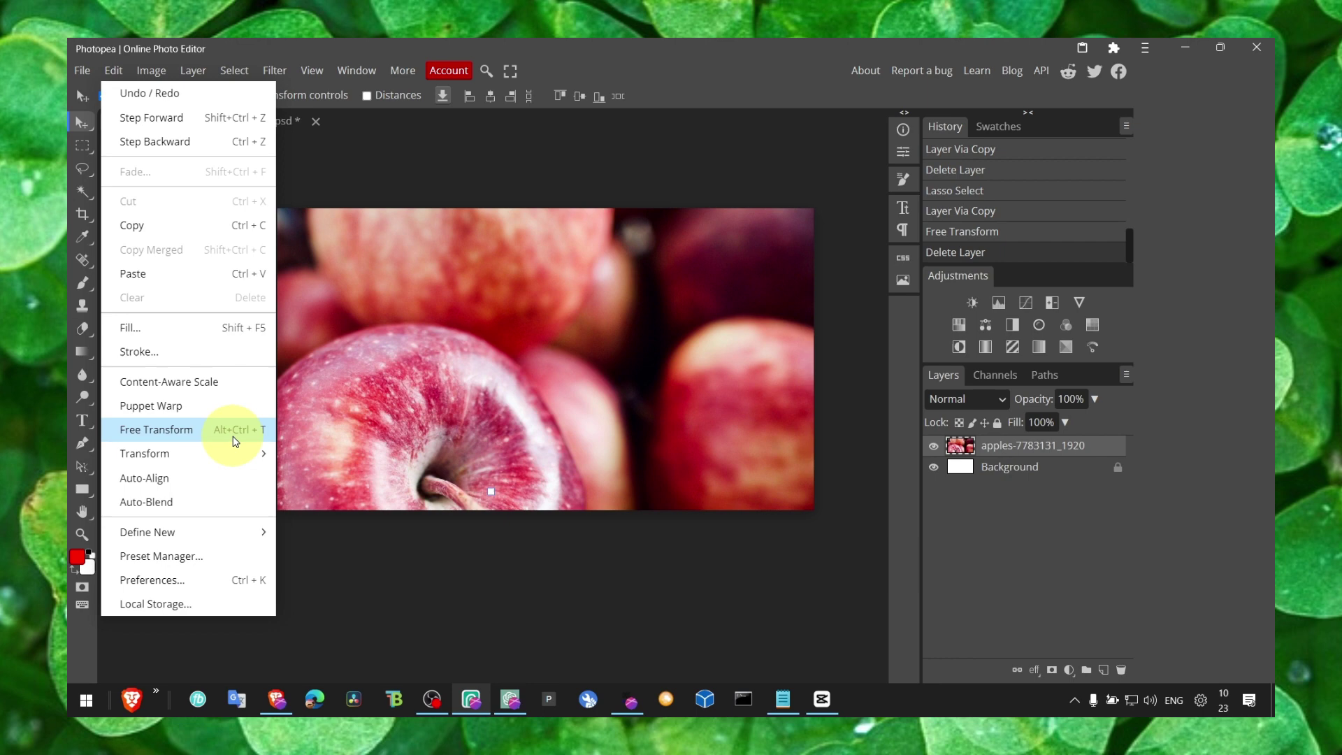
click(383, 316)
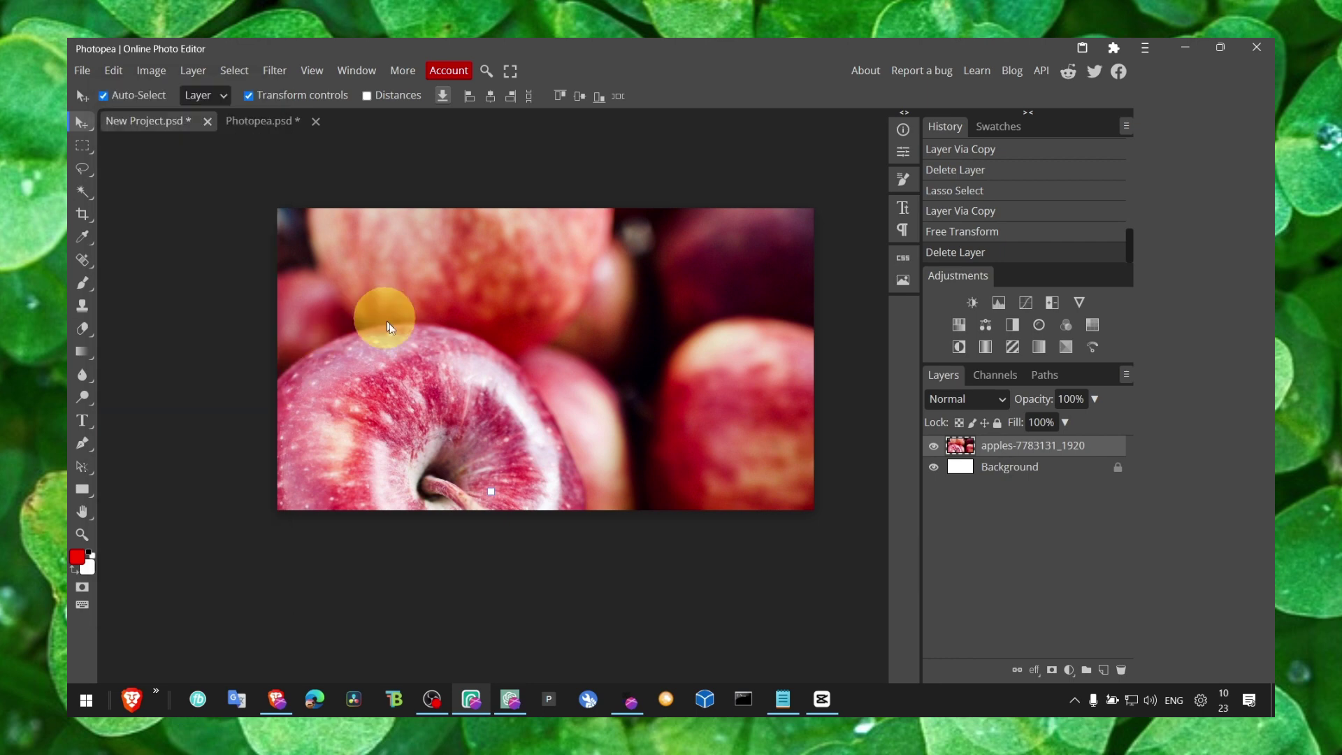
key(ctrl+alt+t)
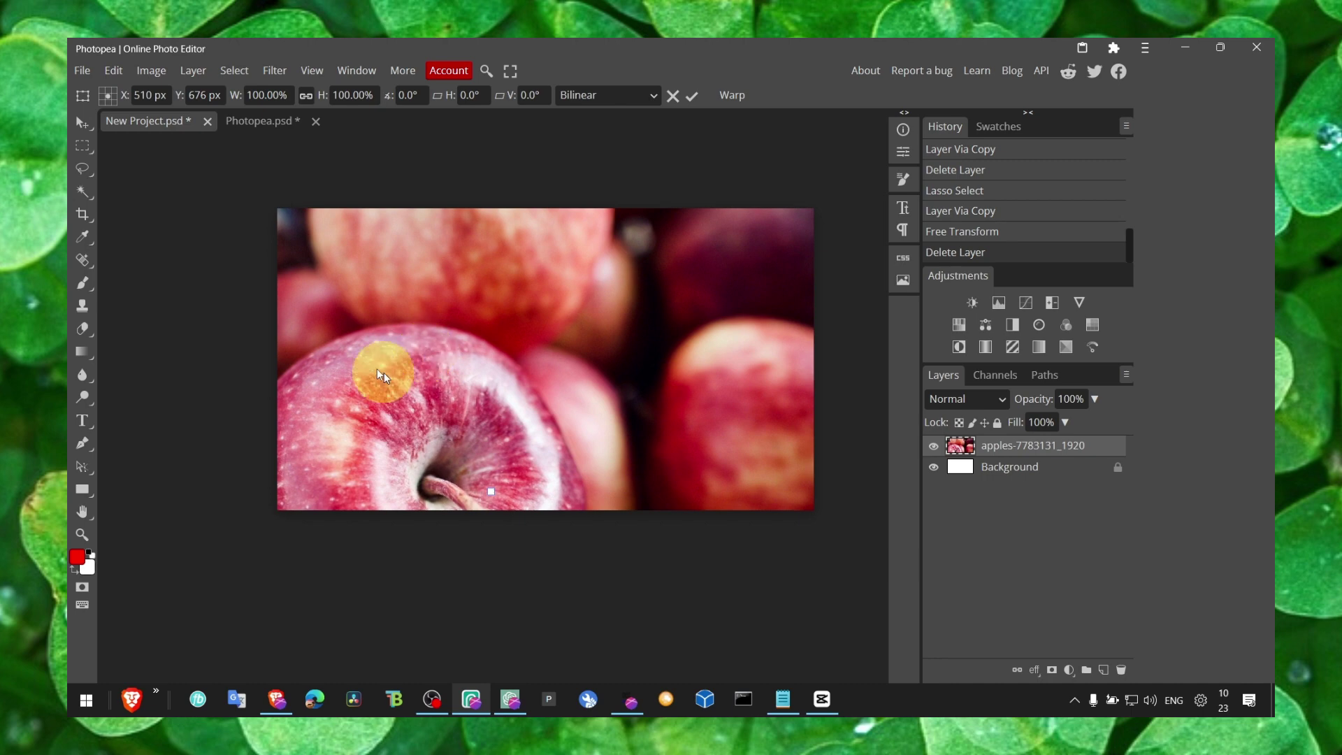
click(78, 120)
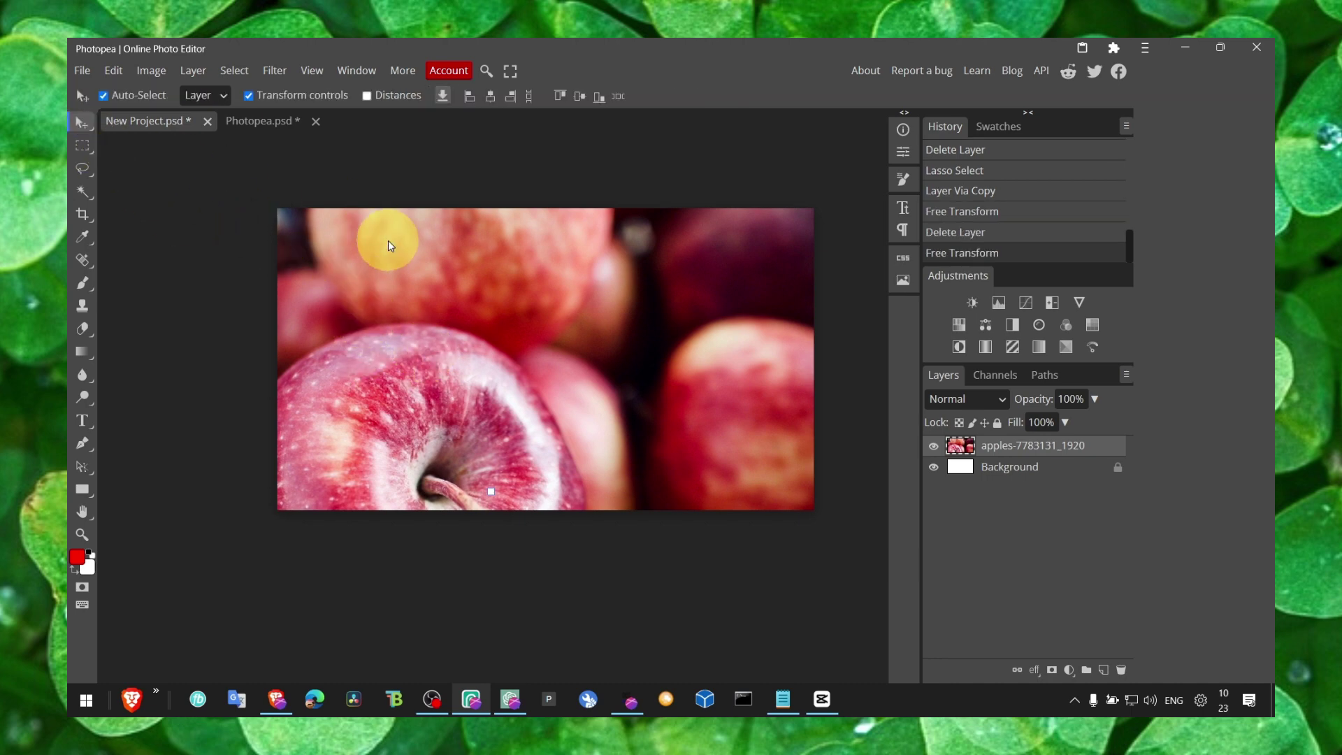
- Scale the apples layer to about 60.84% with Free Transform, centre it over the canvas and apply the transform
key(alt+ctrl+t)
key(super)
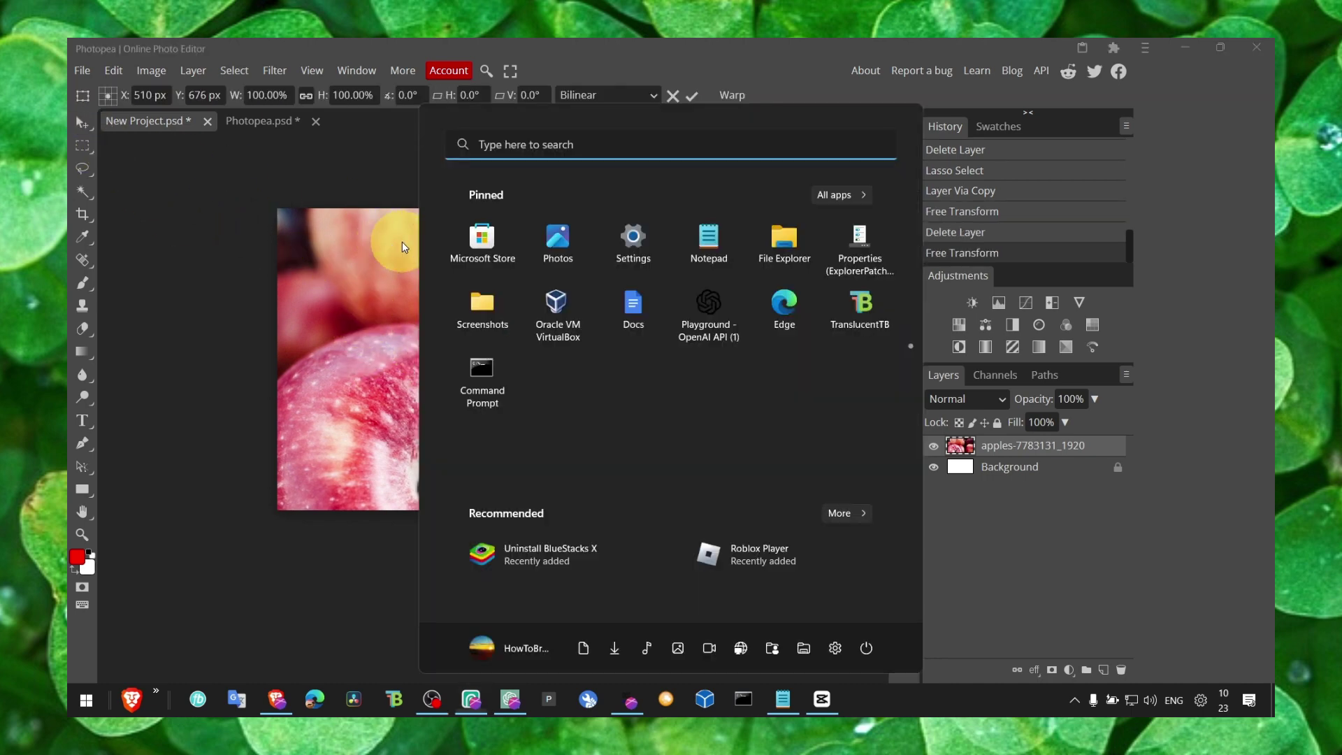
scroll(401, 241, down, 5)
click(355, 274)
scroll(425, 332, up, 3)
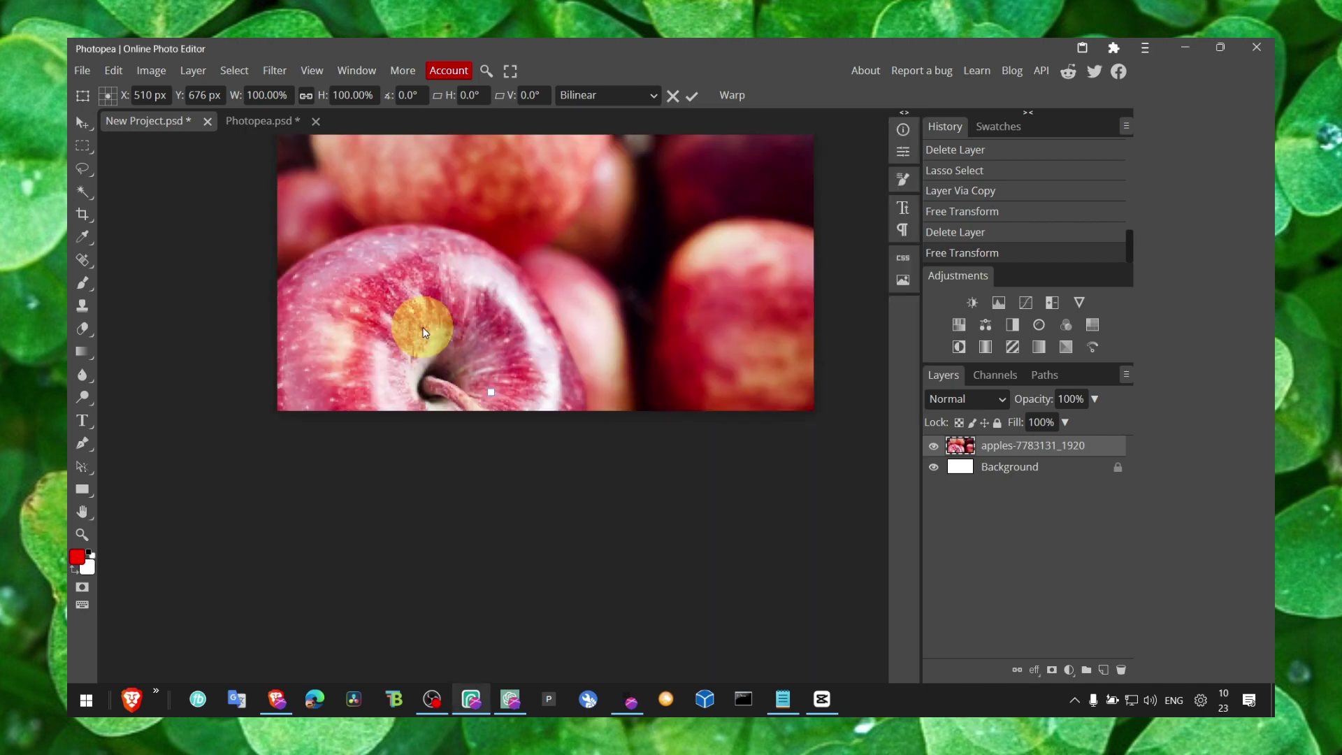
scroll(422, 328, right, 4)
scroll(423, 329, down, 3)
scroll(423, 327, down, 1)
drag(402, 301, 432, 285)
drag(565, 590, 392, 393)
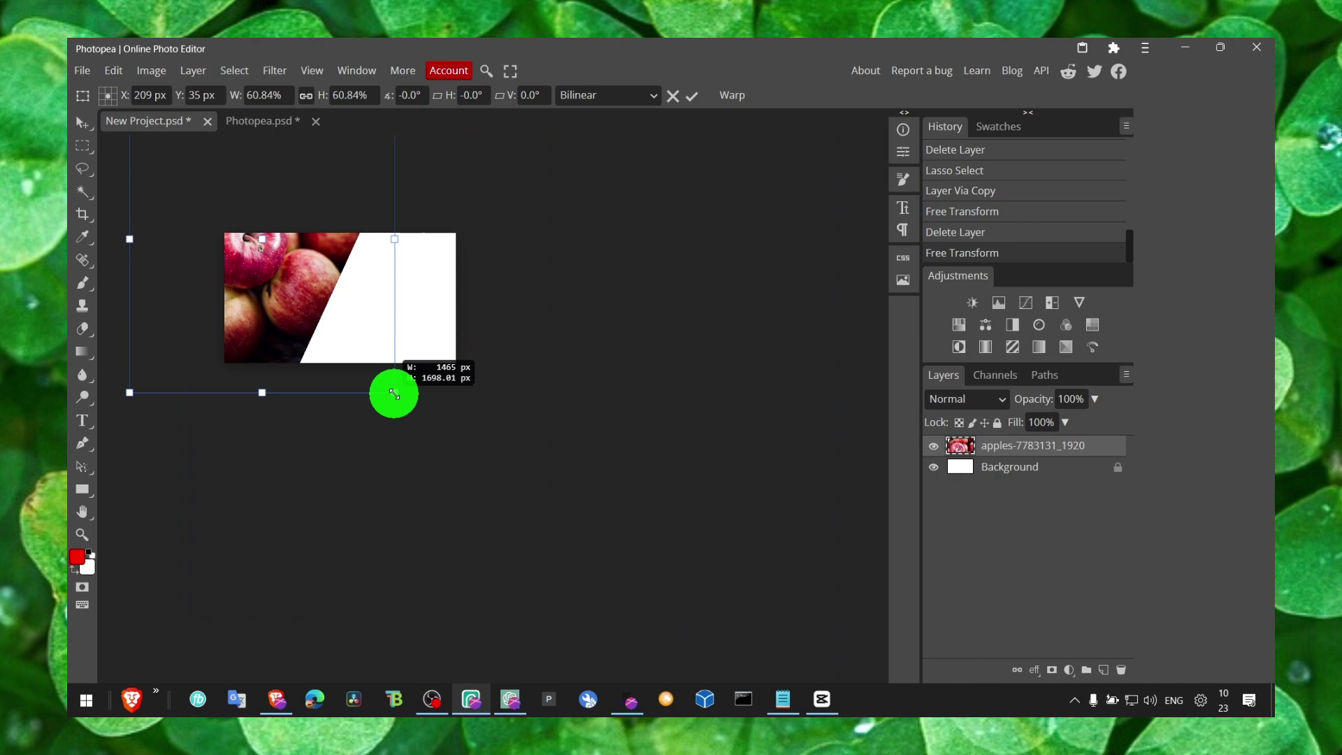
drag(321, 313, 399, 360)
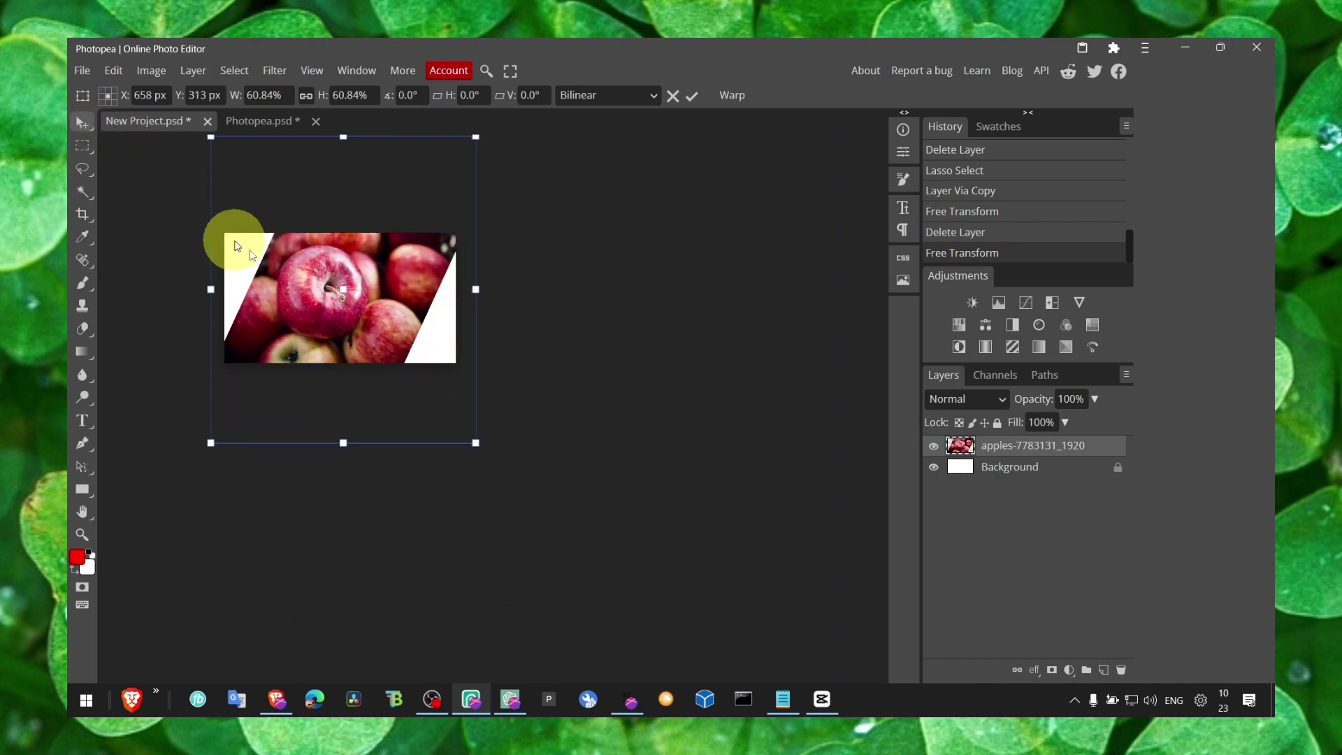
click(82, 123)
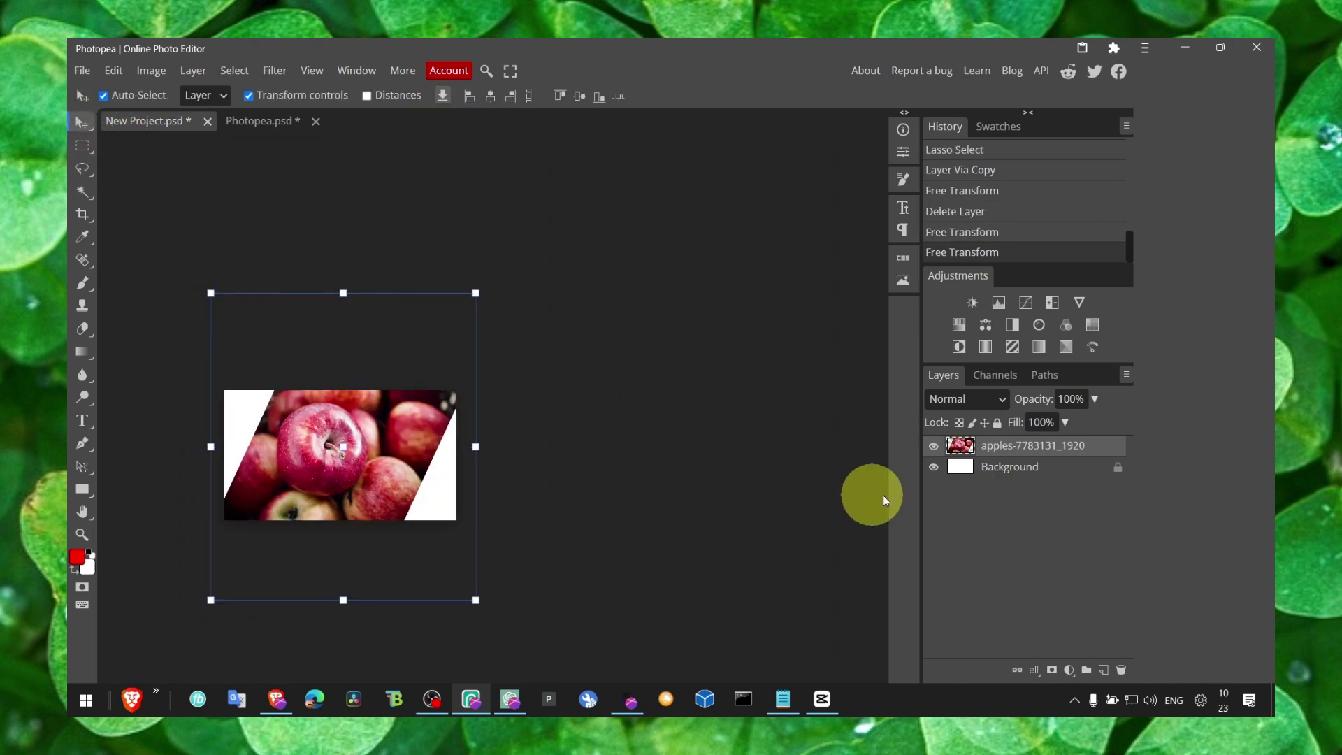
right_click(1048, 448)
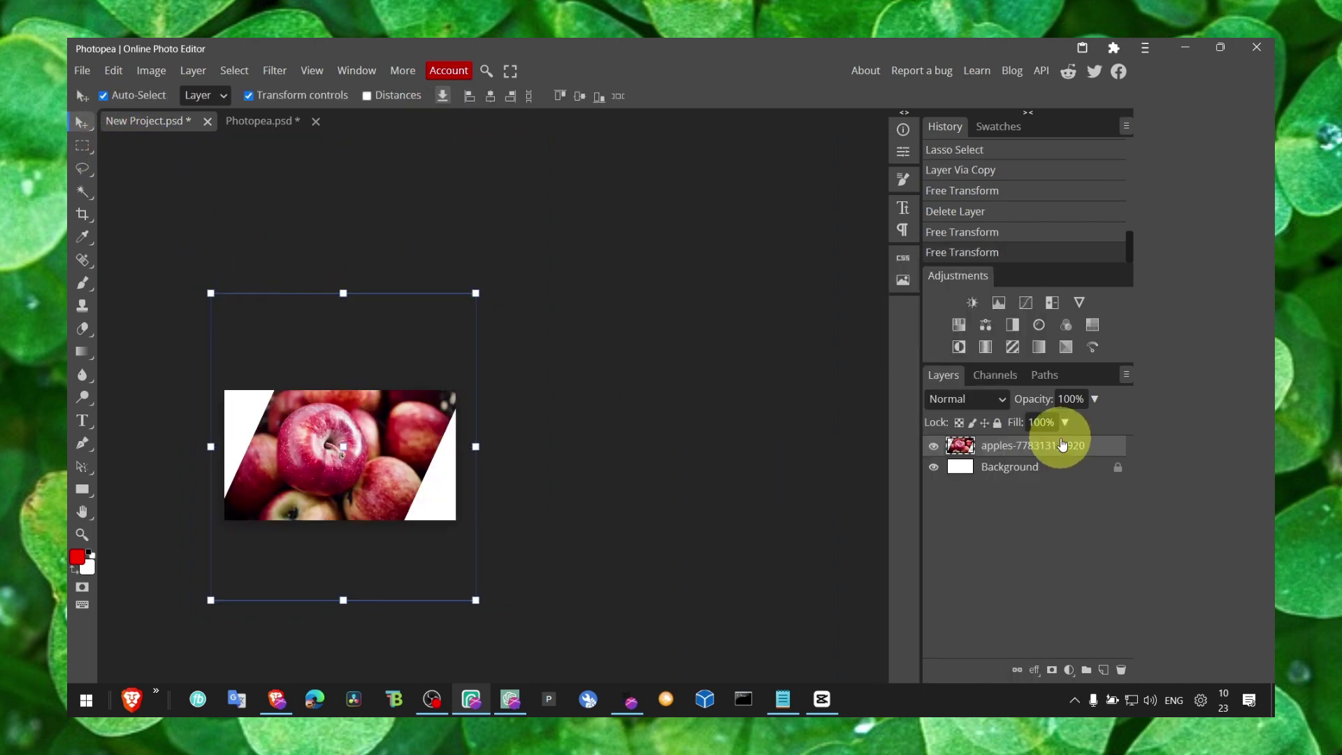
right_click(1062, 442)
click(1003, 262)
click(668, 225)
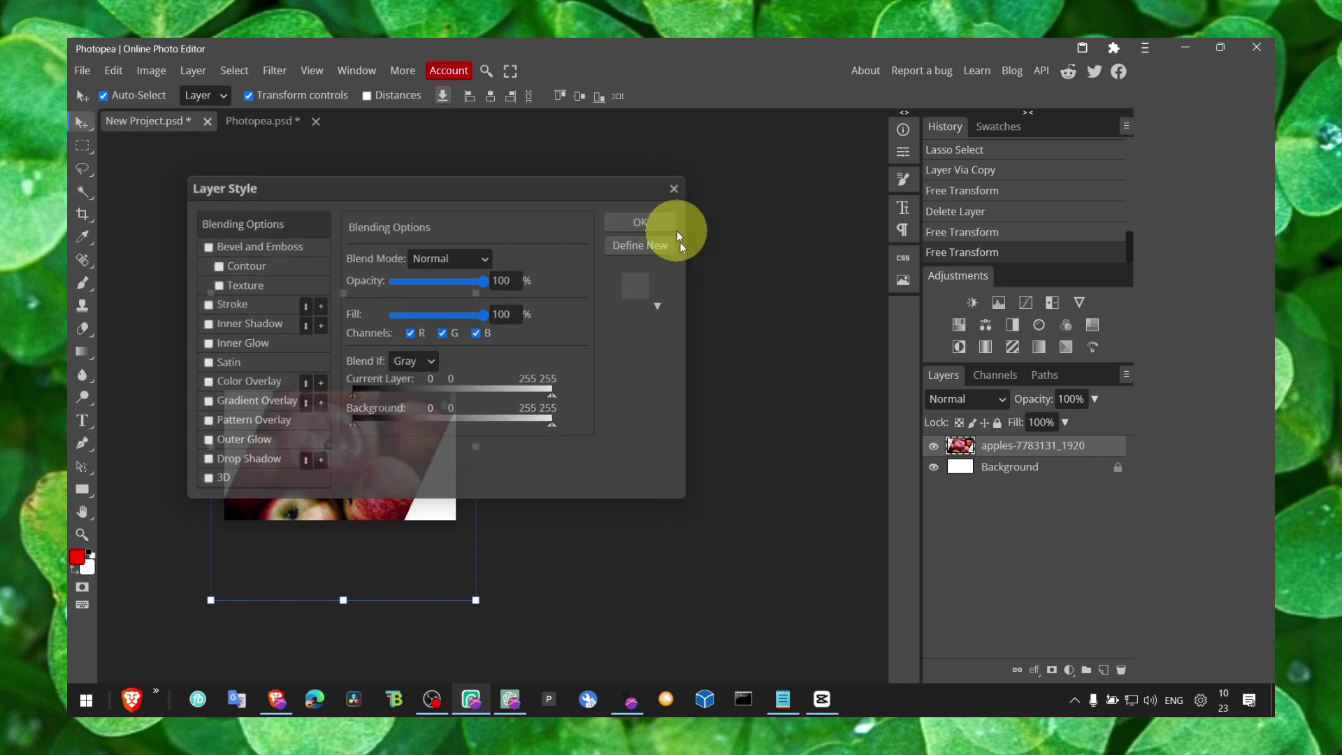
click(84, 144)
click(82, 122)
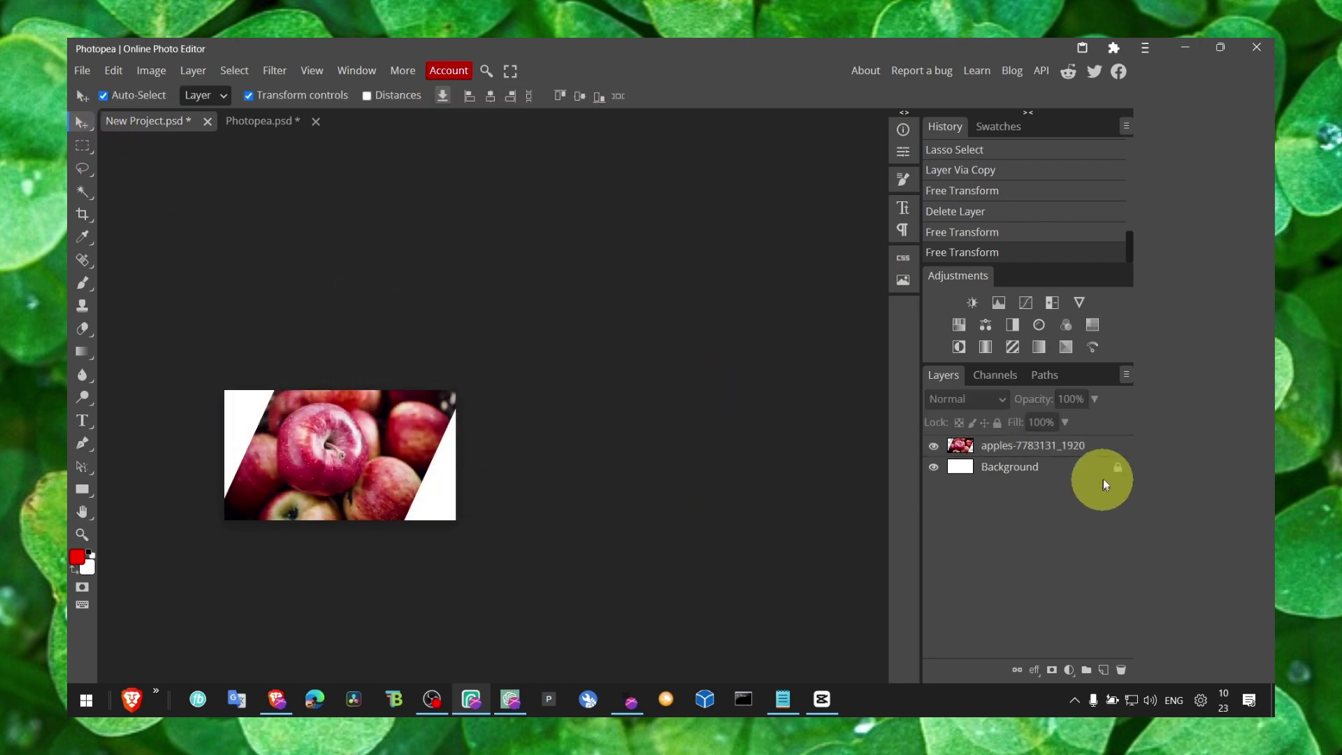
double_click(1097, 451)
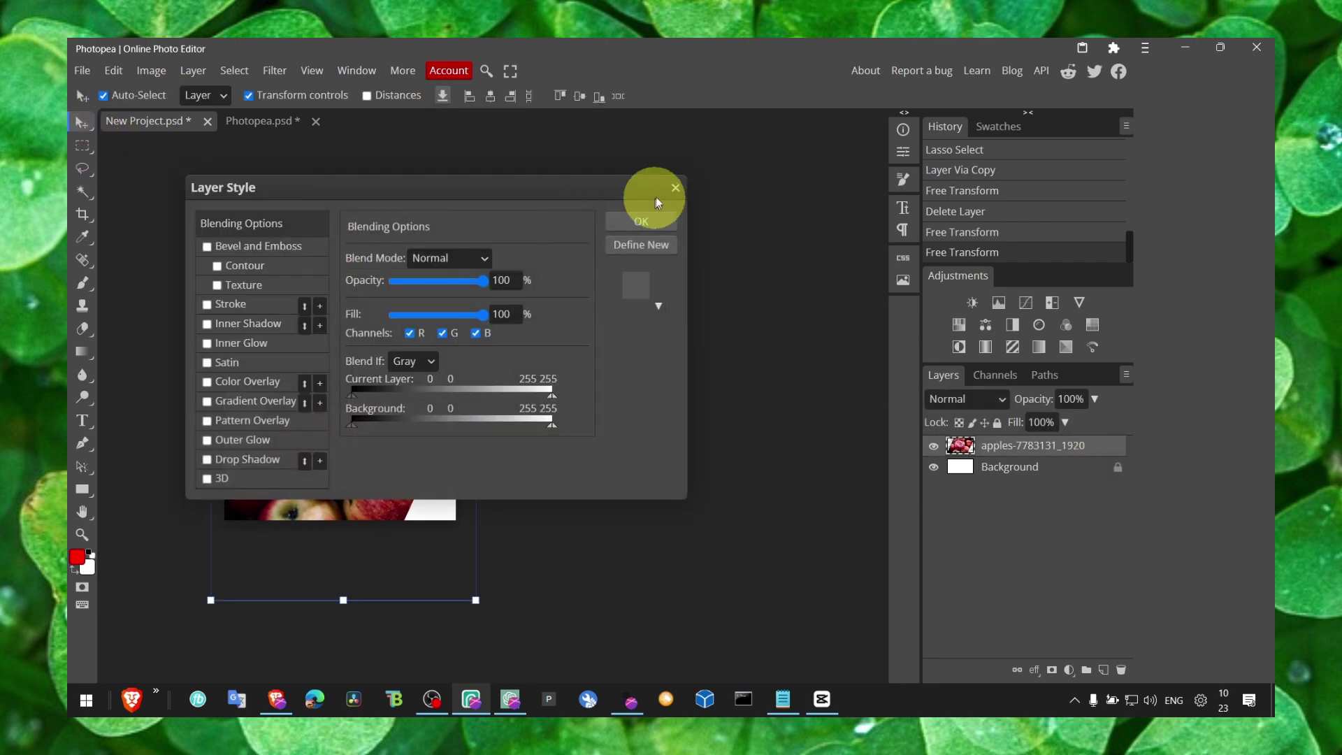
click(640, 221)
right_click(1084, 451)
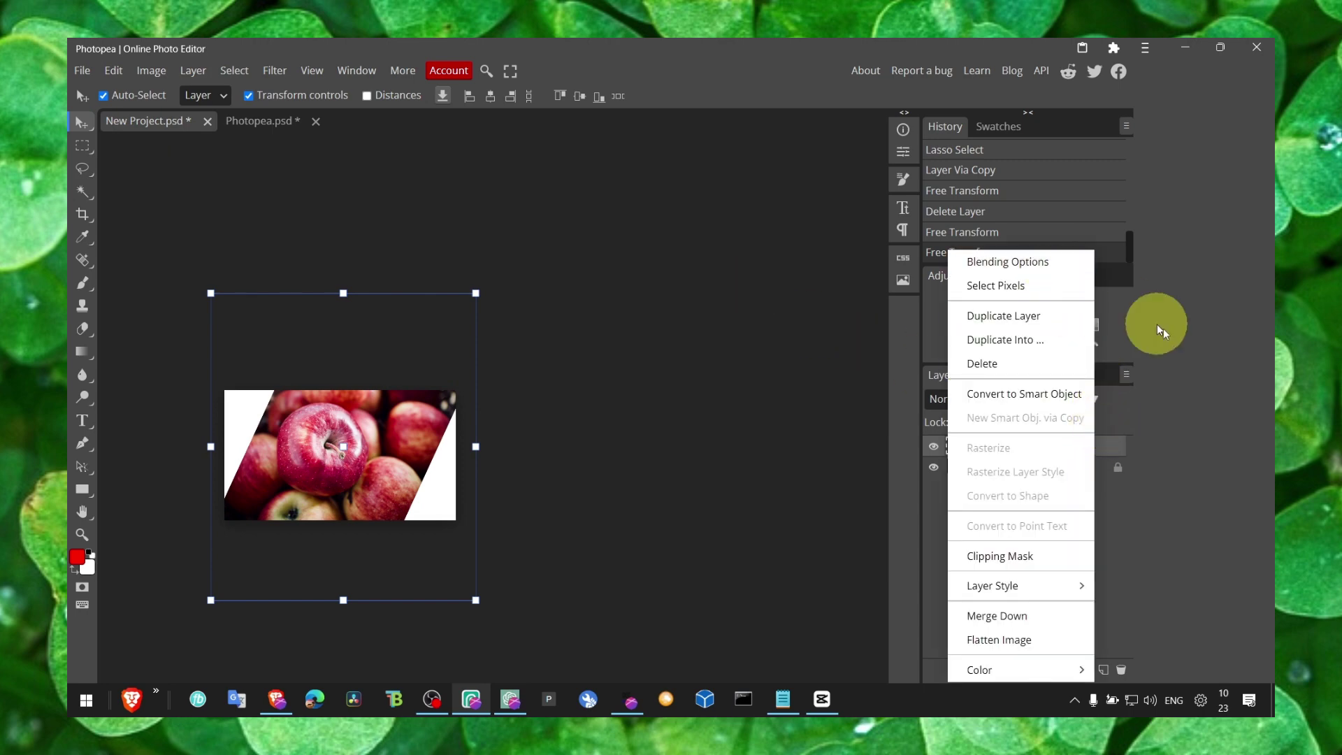
click(1217, 384)
right_click(1108, 445)
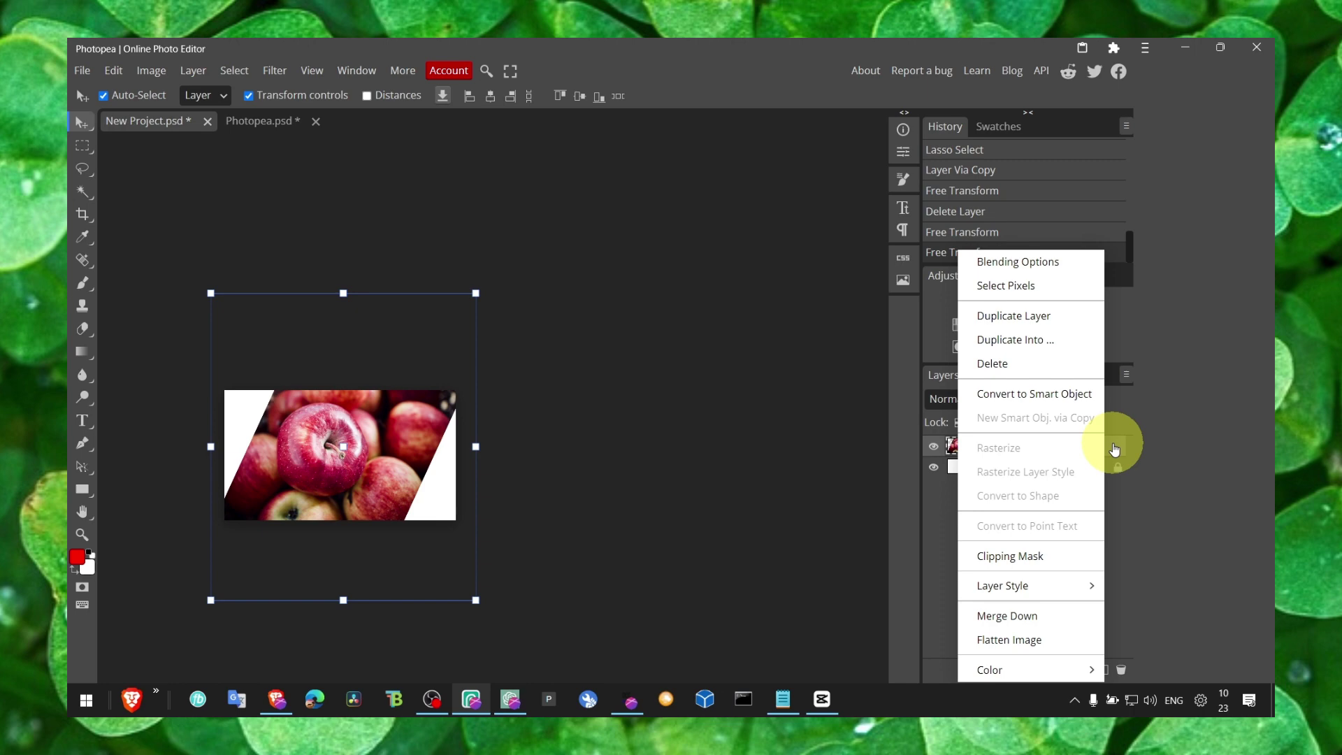
click(1121, 449)
- Open the apples layer's Layer Style settings, enable Color Overlay and move the dialog off the image
double_click(1095, 446)
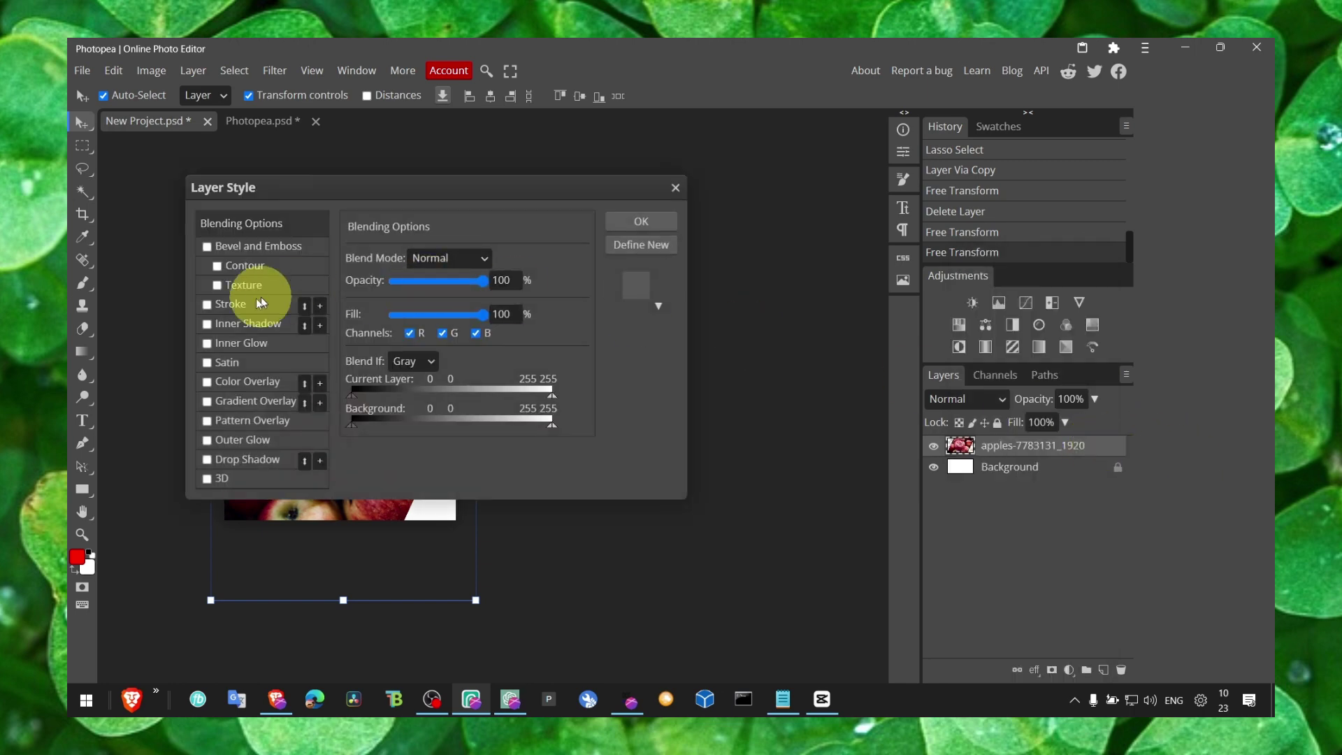
click(207, 385)
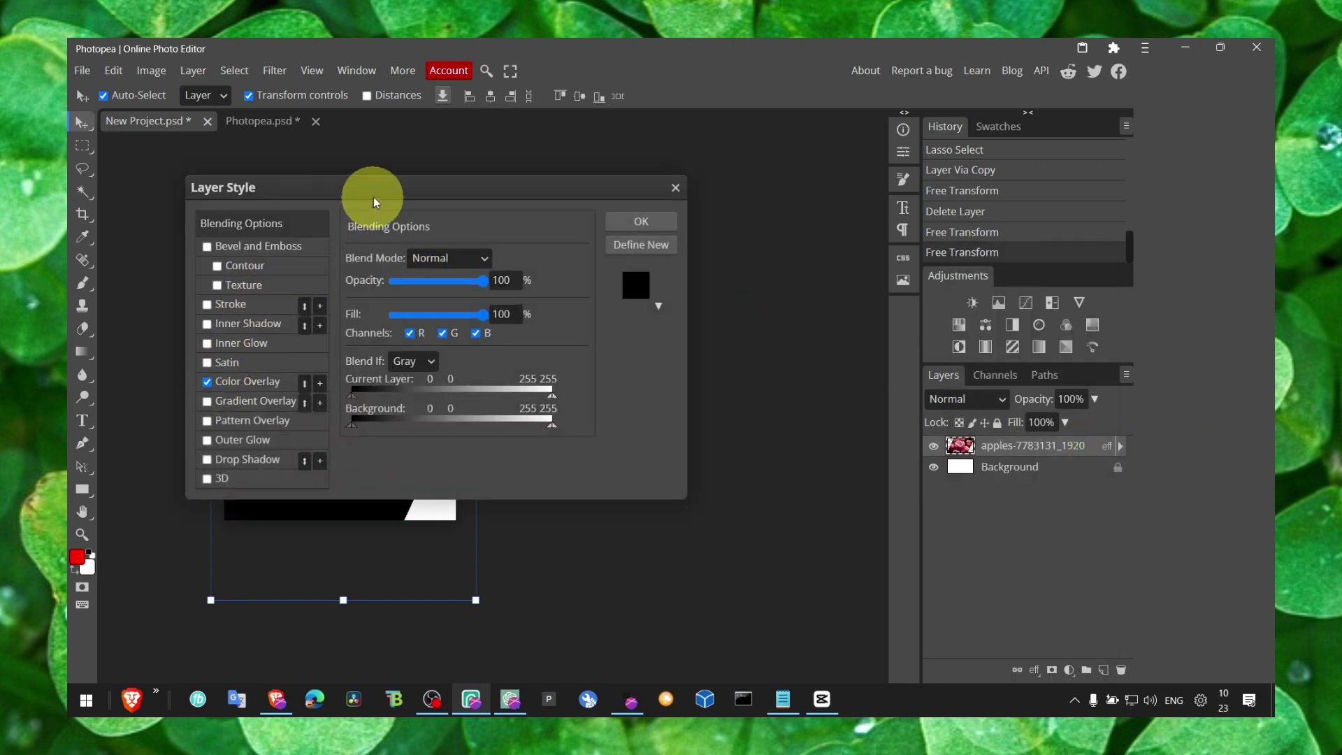
drag(373, 196, 744, 183)
- Try several blend modes for the apples layer, such as Multiply and Color Burn, ending on Overlay
click(808, 250)
click(821, 281)
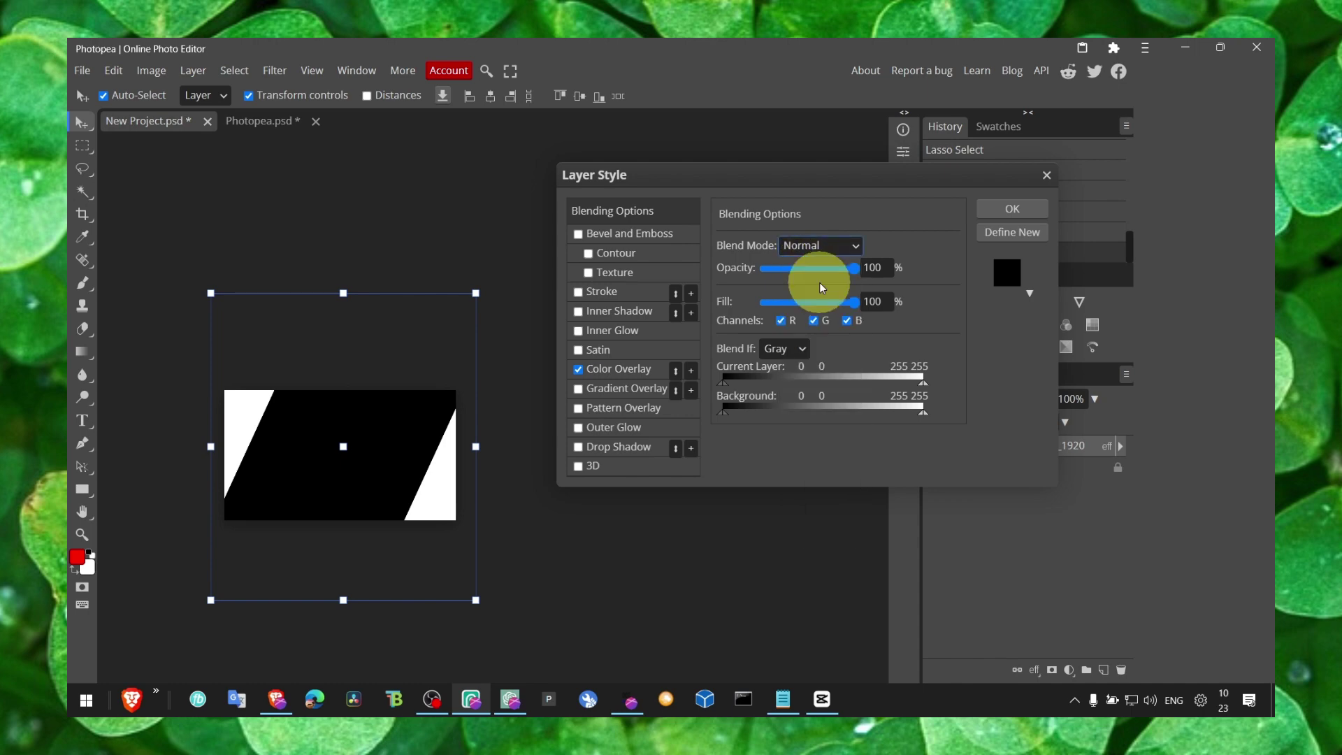
click(810, 242)
click(804, 314)
click(818, 245)
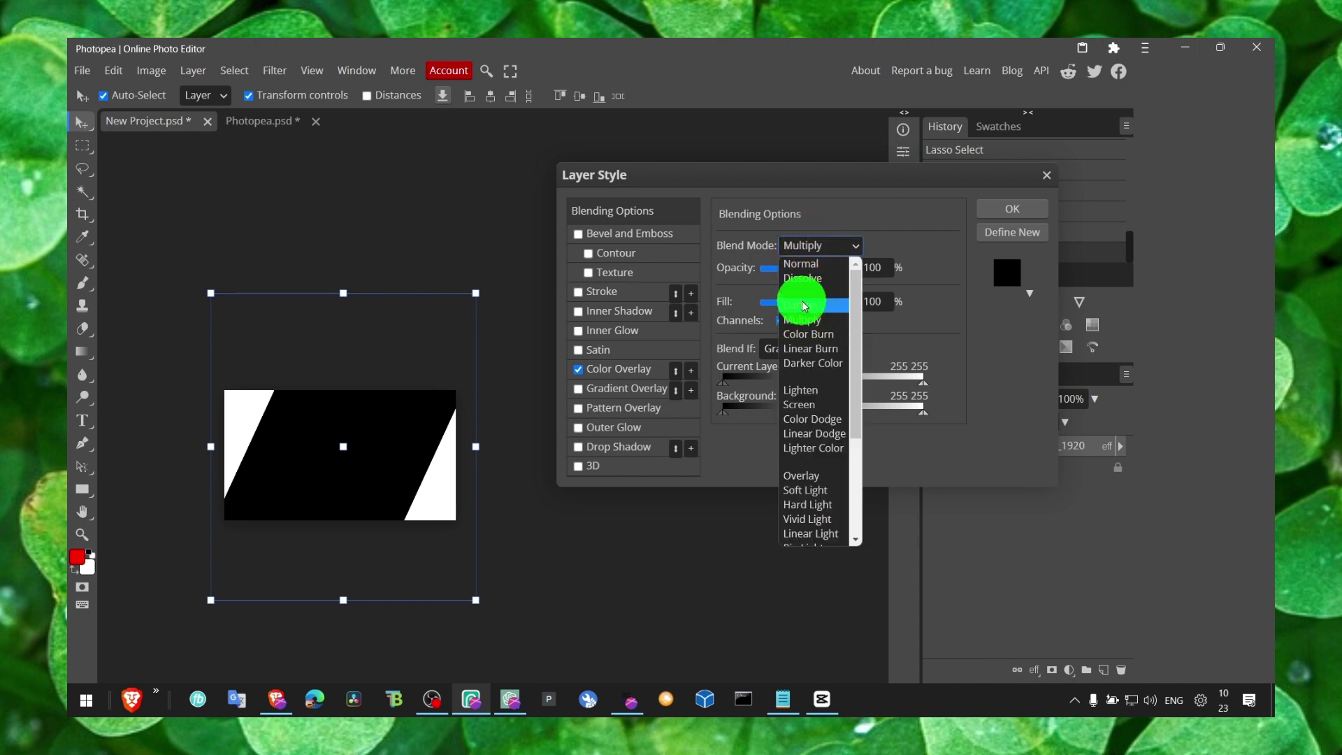
click(800, 299)
key(Down)
key(Down)
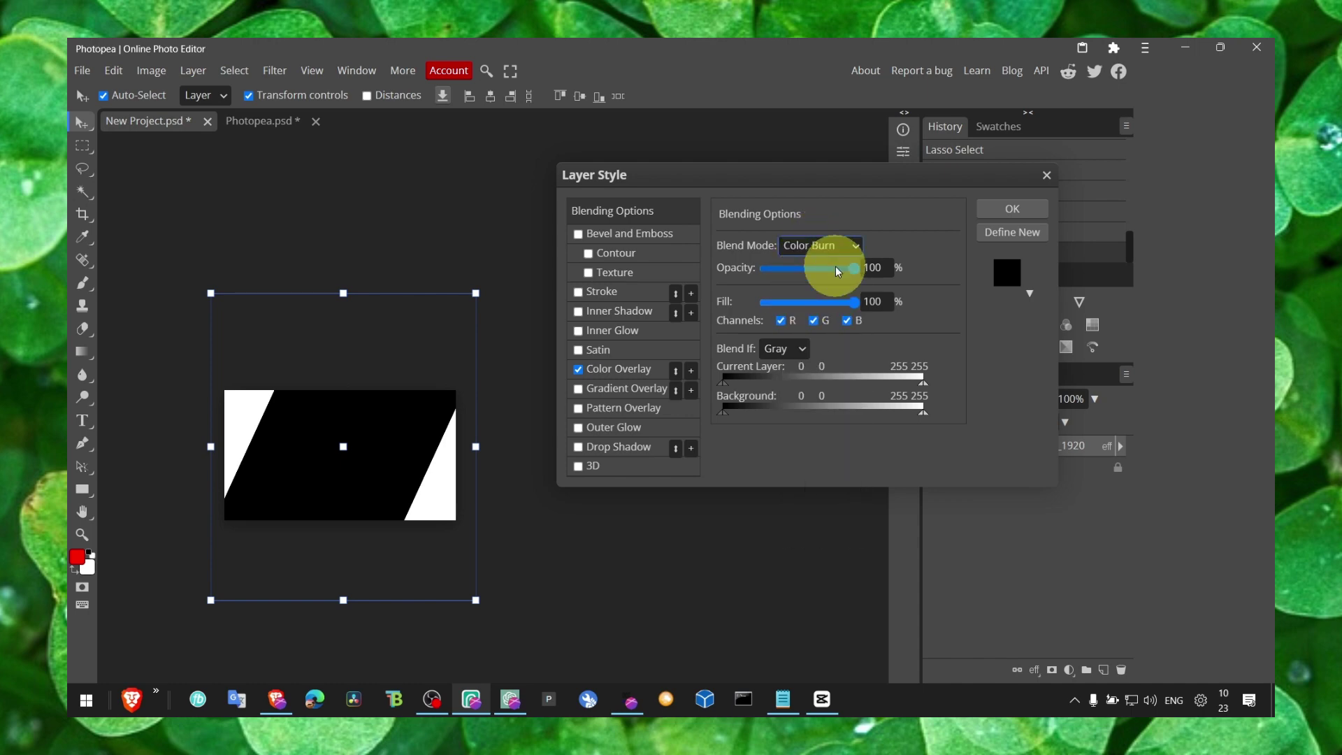
key(Down)
key(Down)
key(Down)
key(Down)
key(Down)
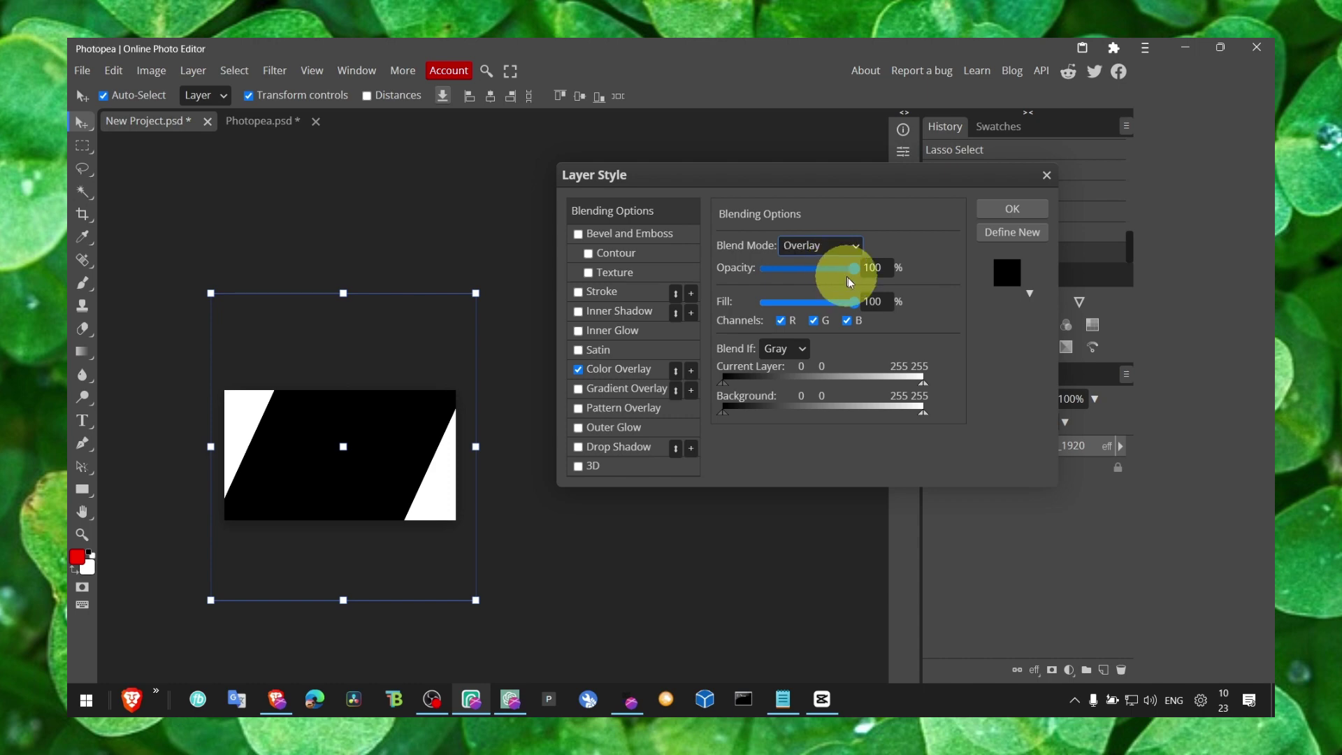
- Set the layer's fill to 55% and check the list of saved layer styles
drag(847, 302, 766, 301)
click(818, 302)
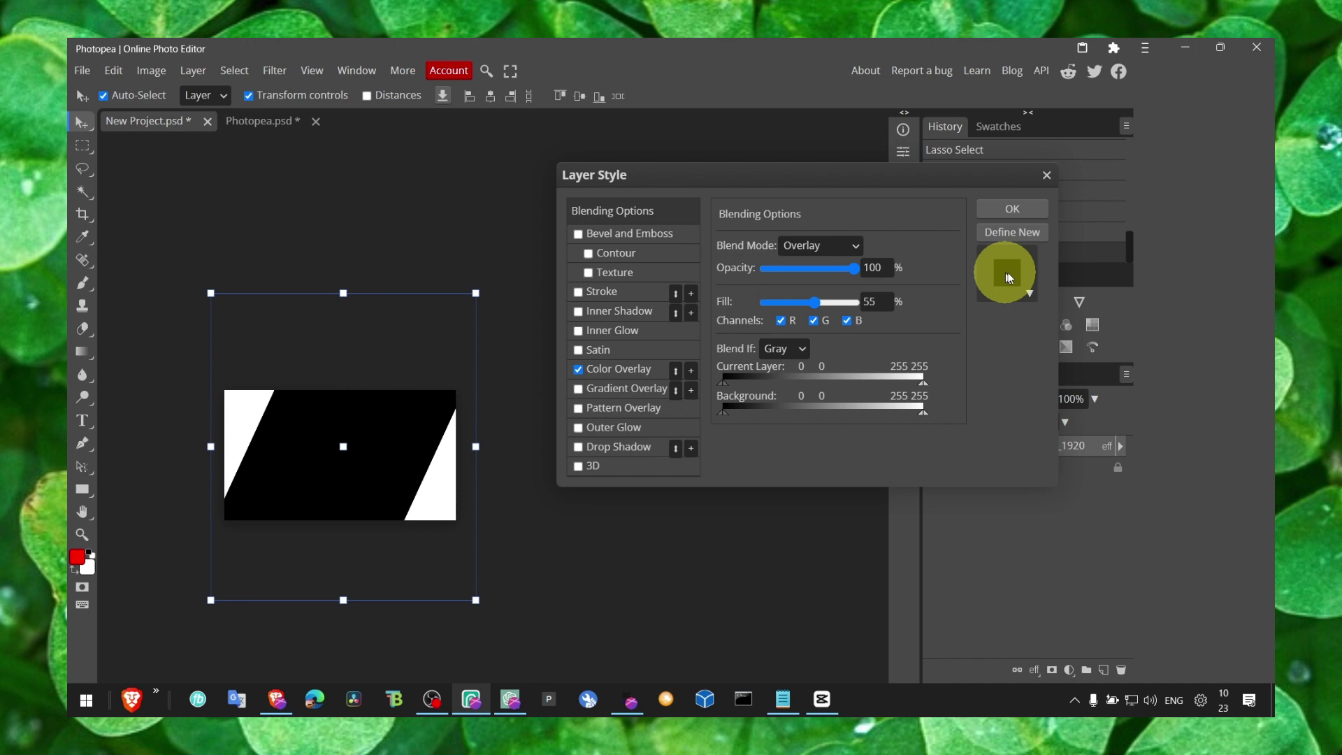
click(1006, 273)
click(1117, 317)
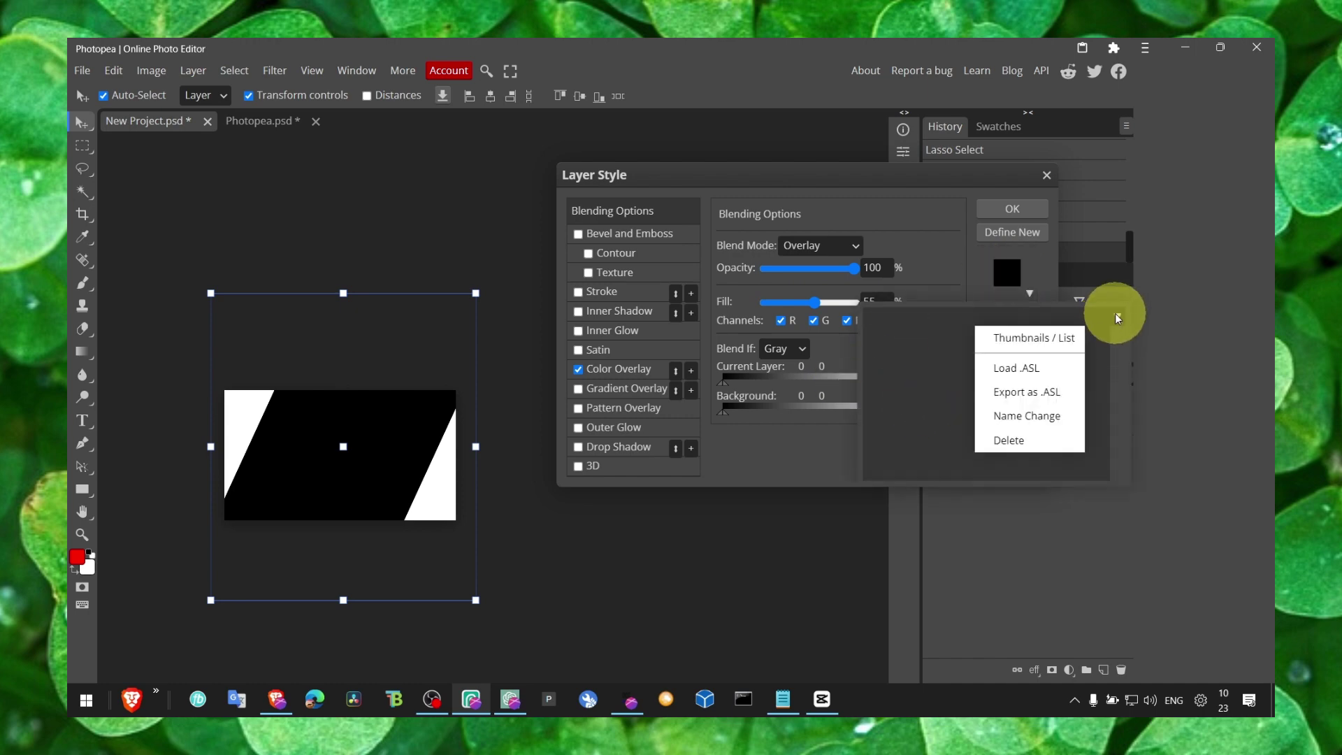
click(1021, 286)
click(1021, 282)
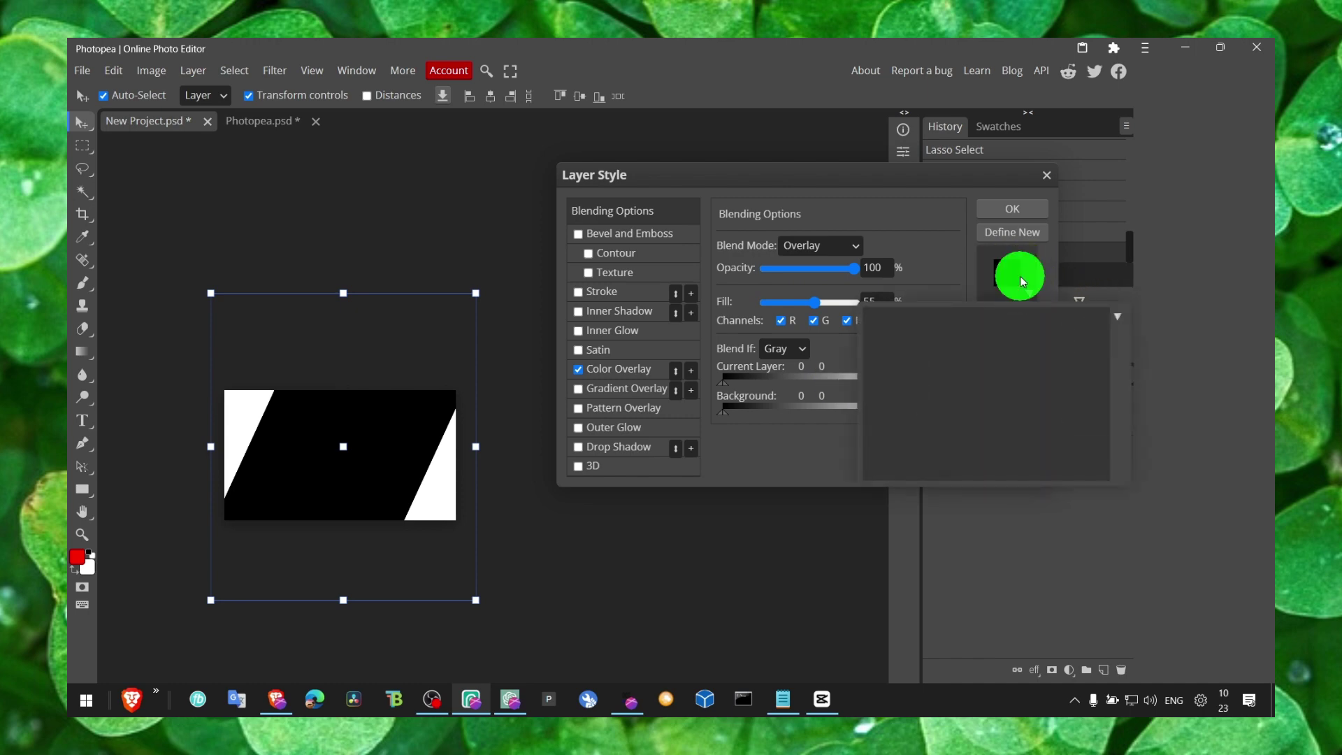
- Set Blend If to Red and the layer's blend mode to Normal
click(797, 349)
click(786, 369)
click(798, 349)
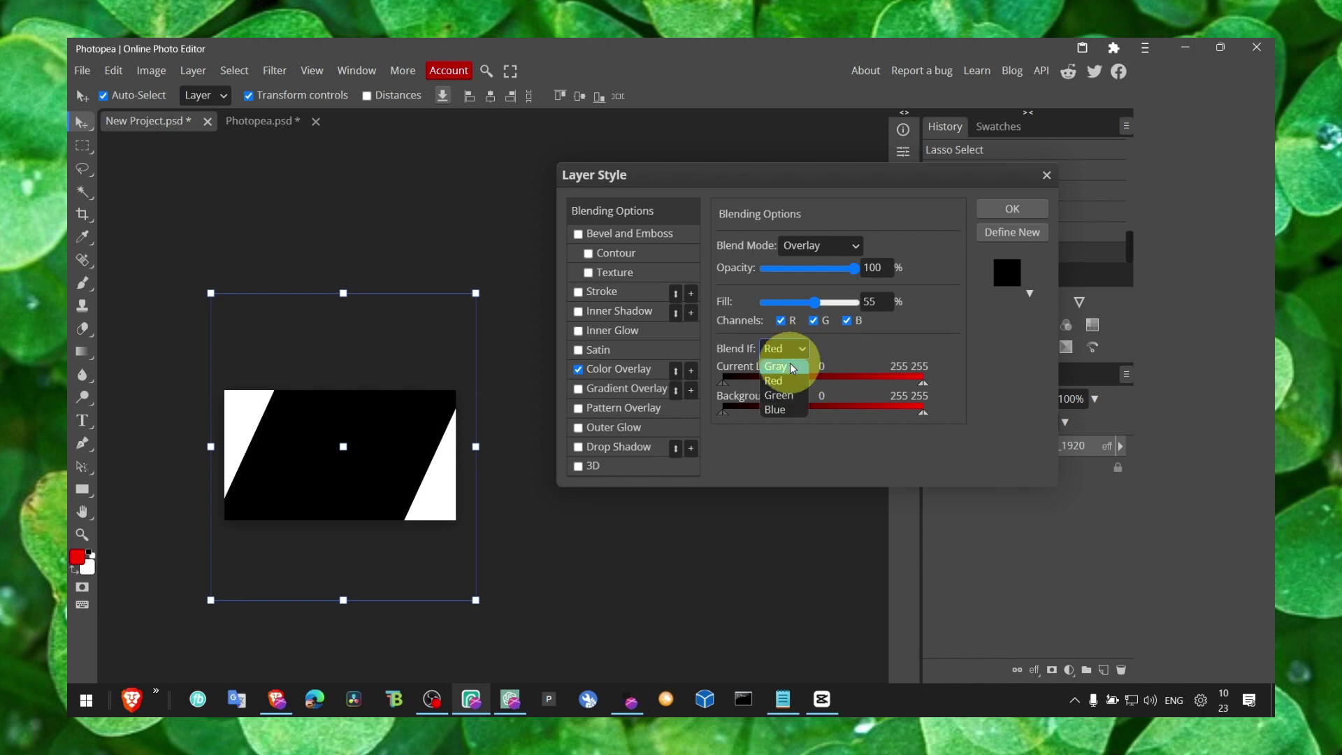
click(783, 368)
click(828, 250)
click(832, 265)
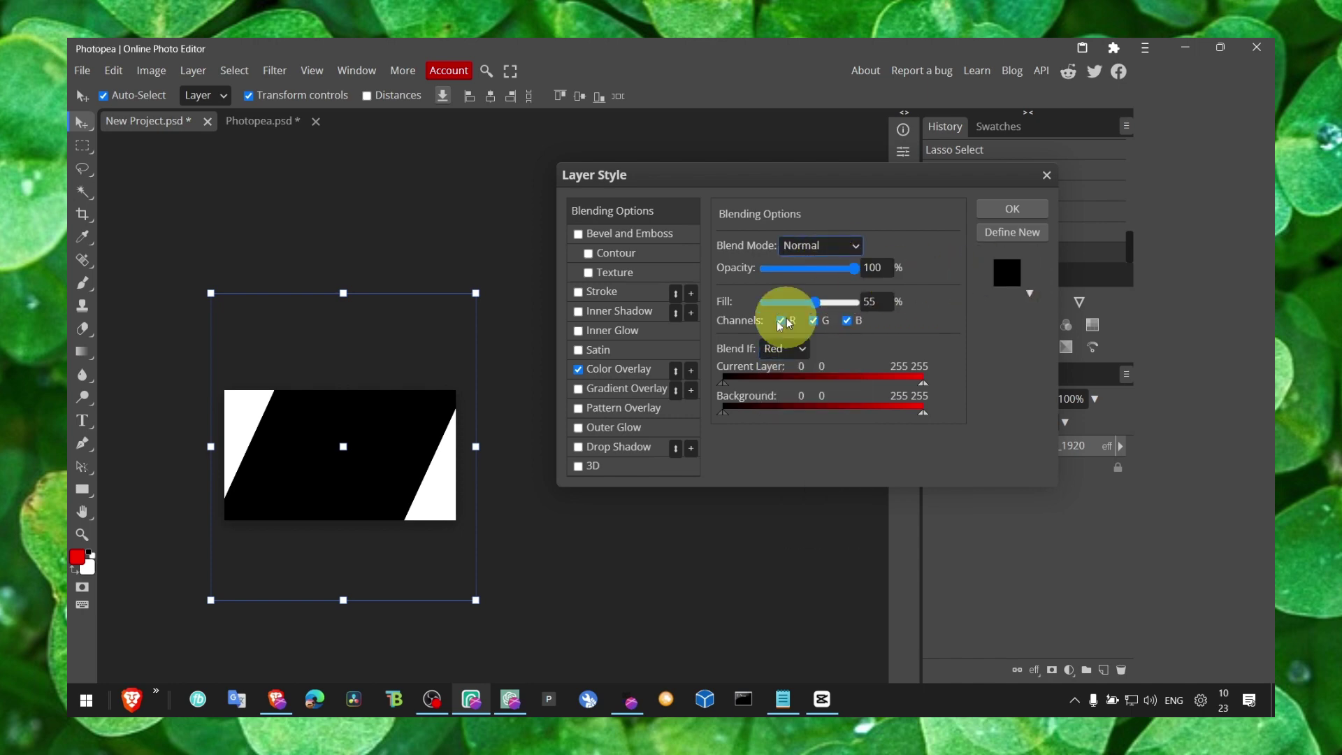
- Turn off the layer's Color Overlay effect and view the Satin and Inner Glow settings
click(581, 351)
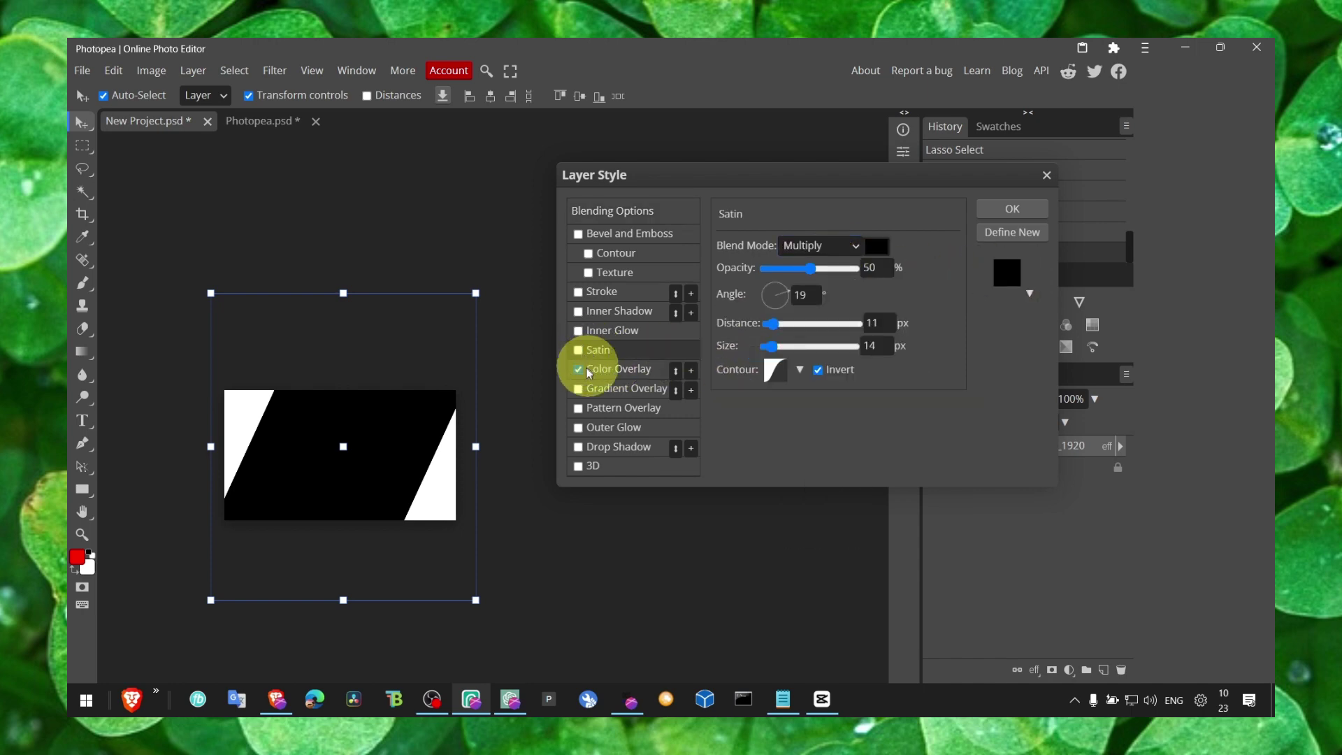
click(580, 369)
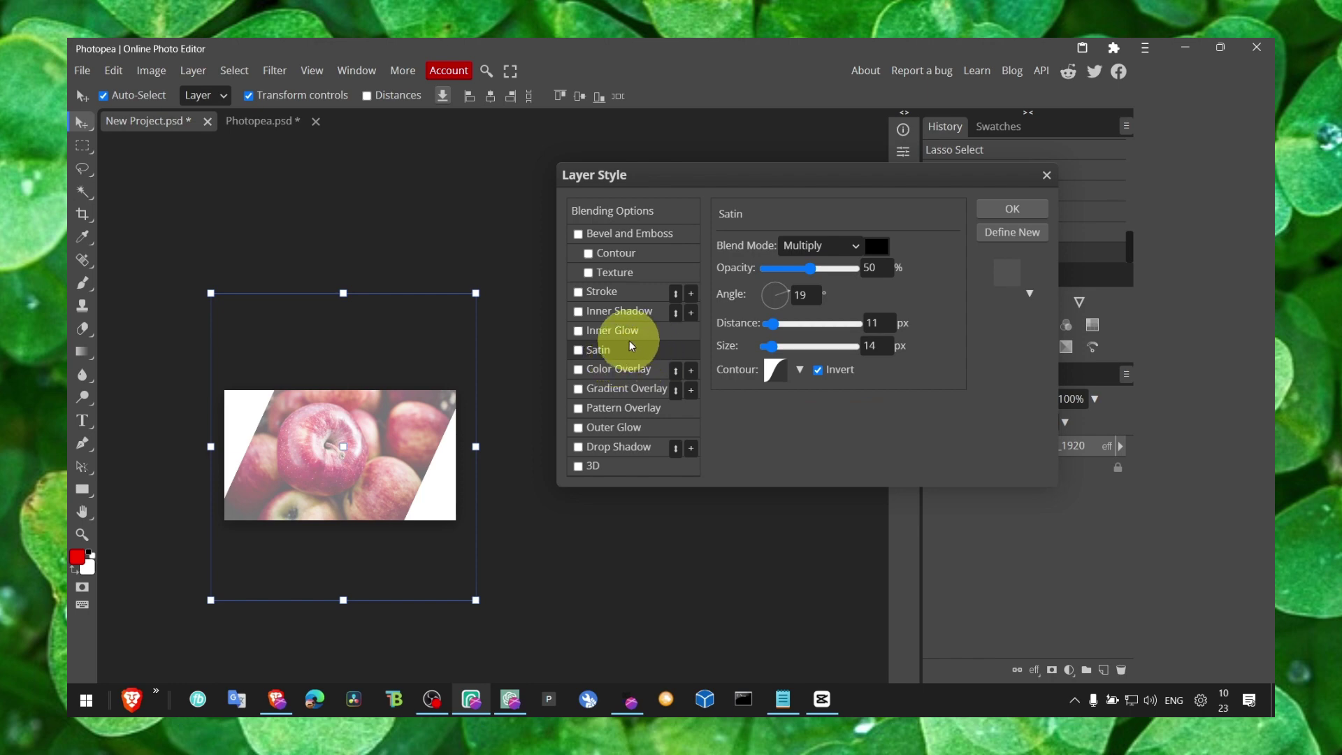
click(591, 332)
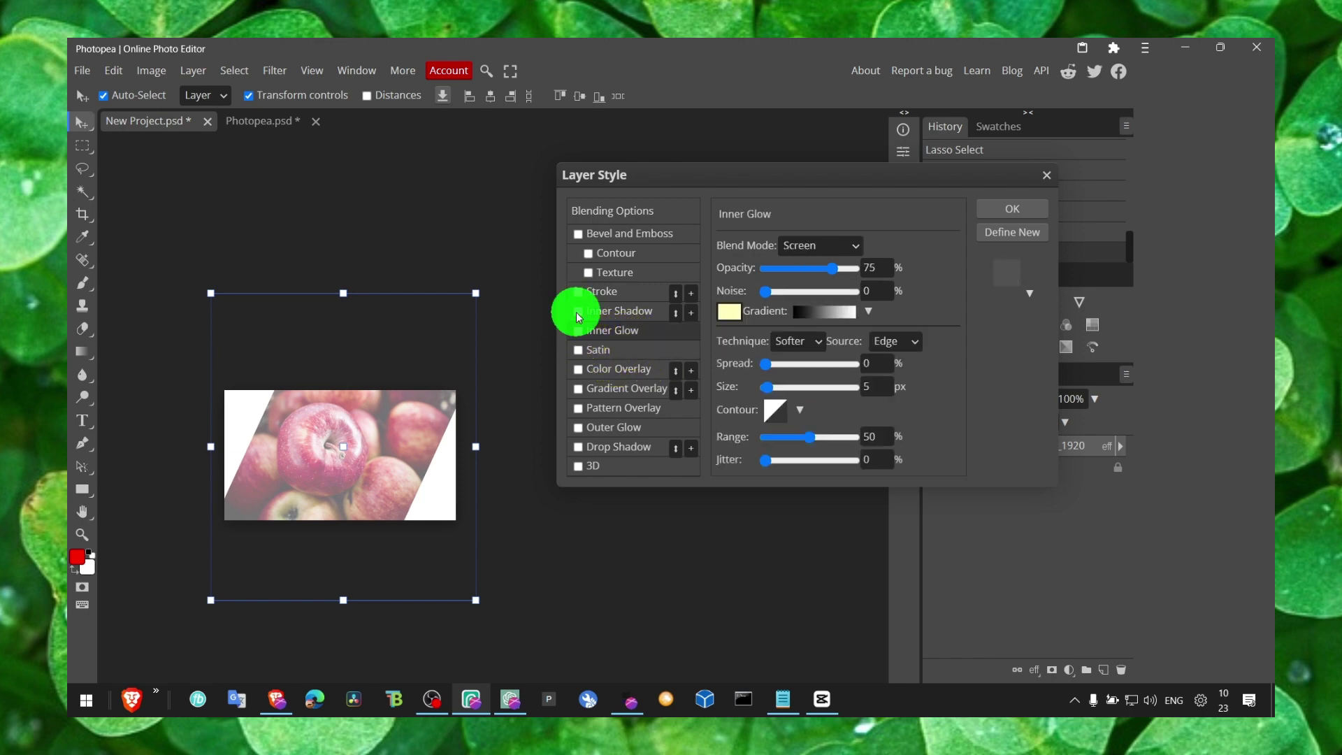
- Try the Bevel and Emboss effect with Contour, turn it off and enable Pattern Overlay on the apples layer
click(588, 256)
click(587, 256)
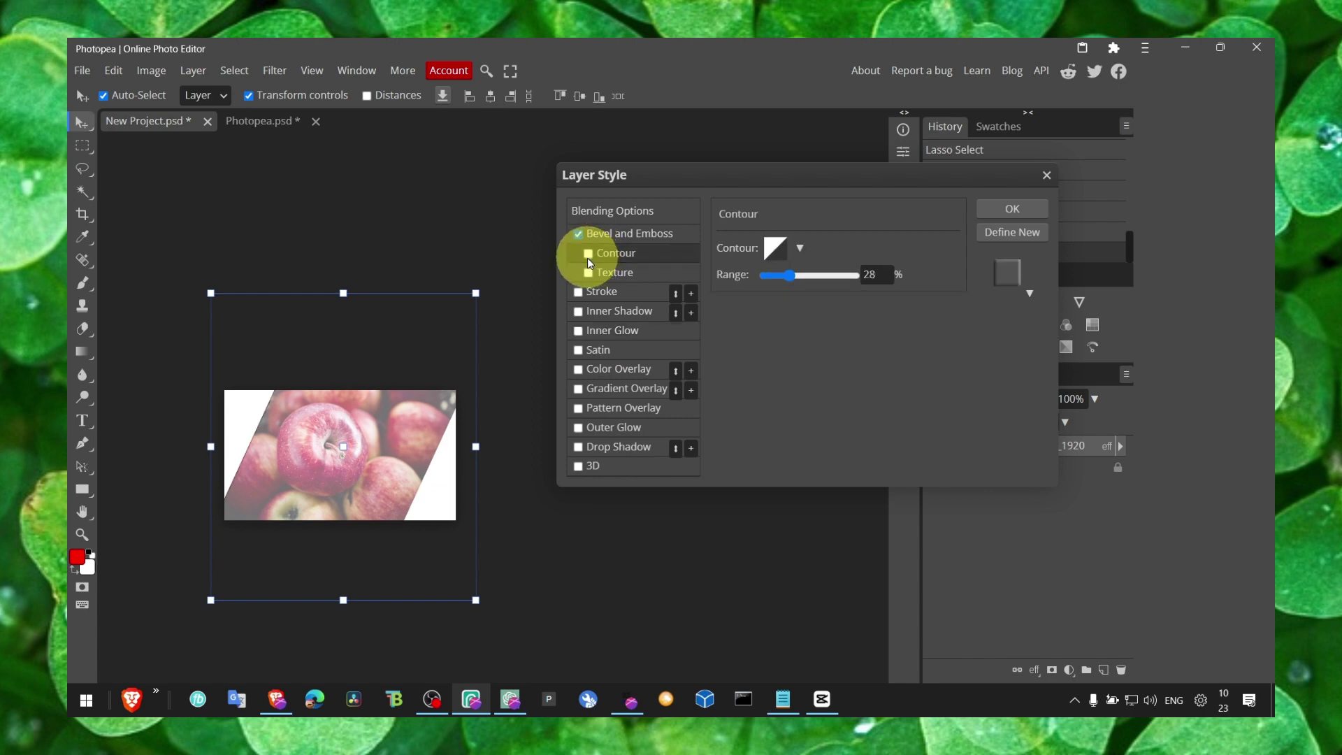
click(579, 410)
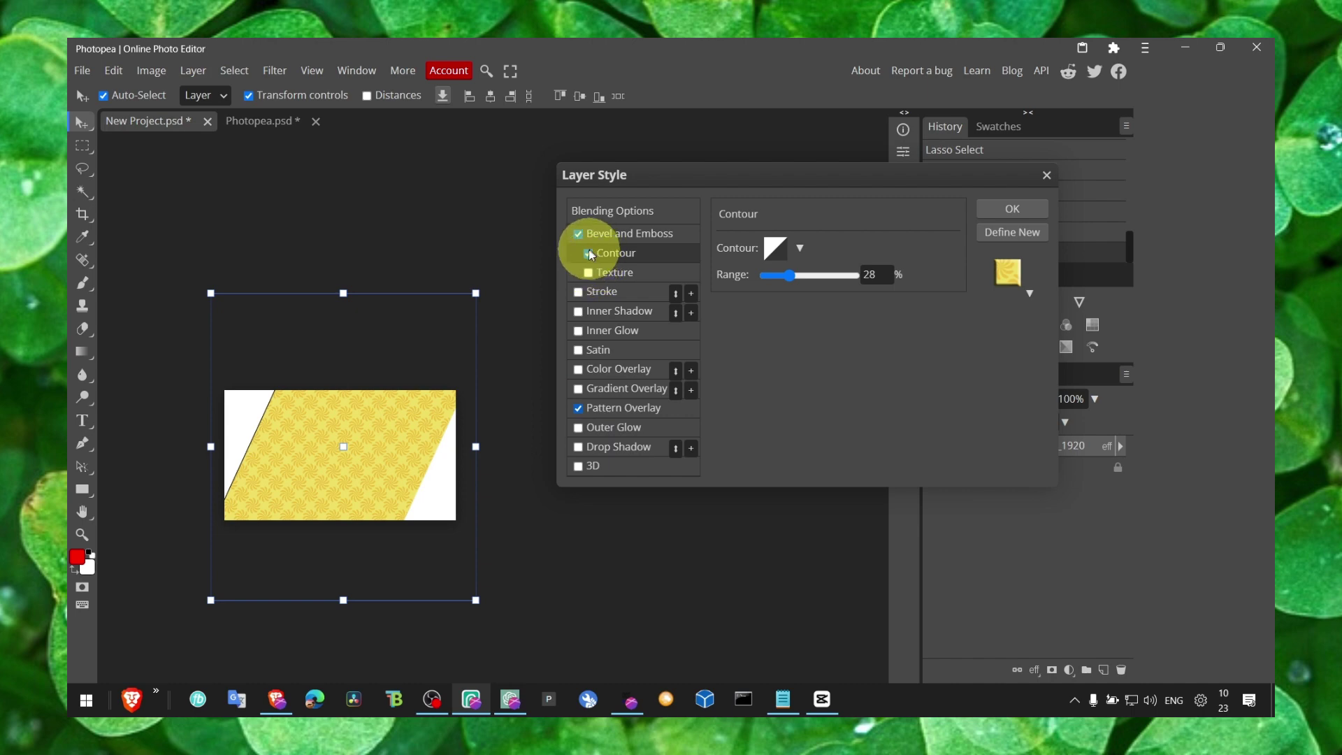
key(ctrl+z)
click(577, 235)
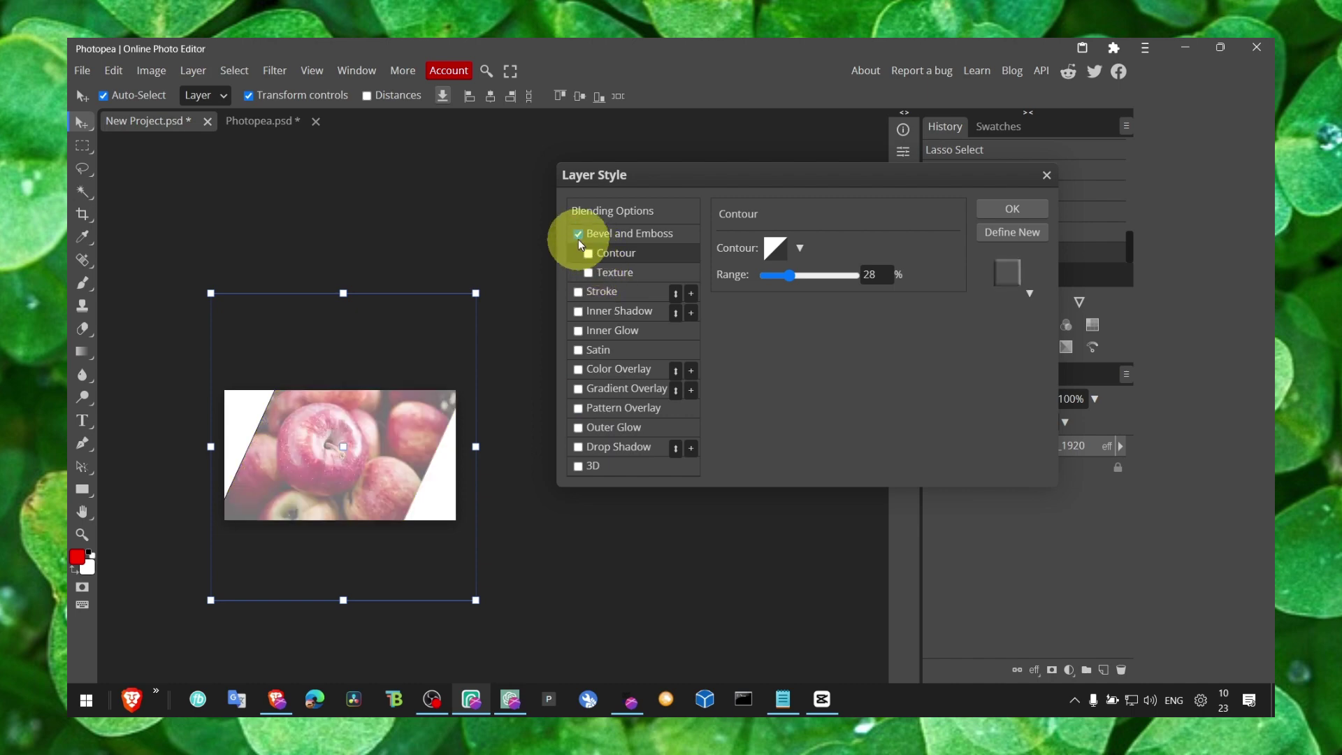
click(578, 408)
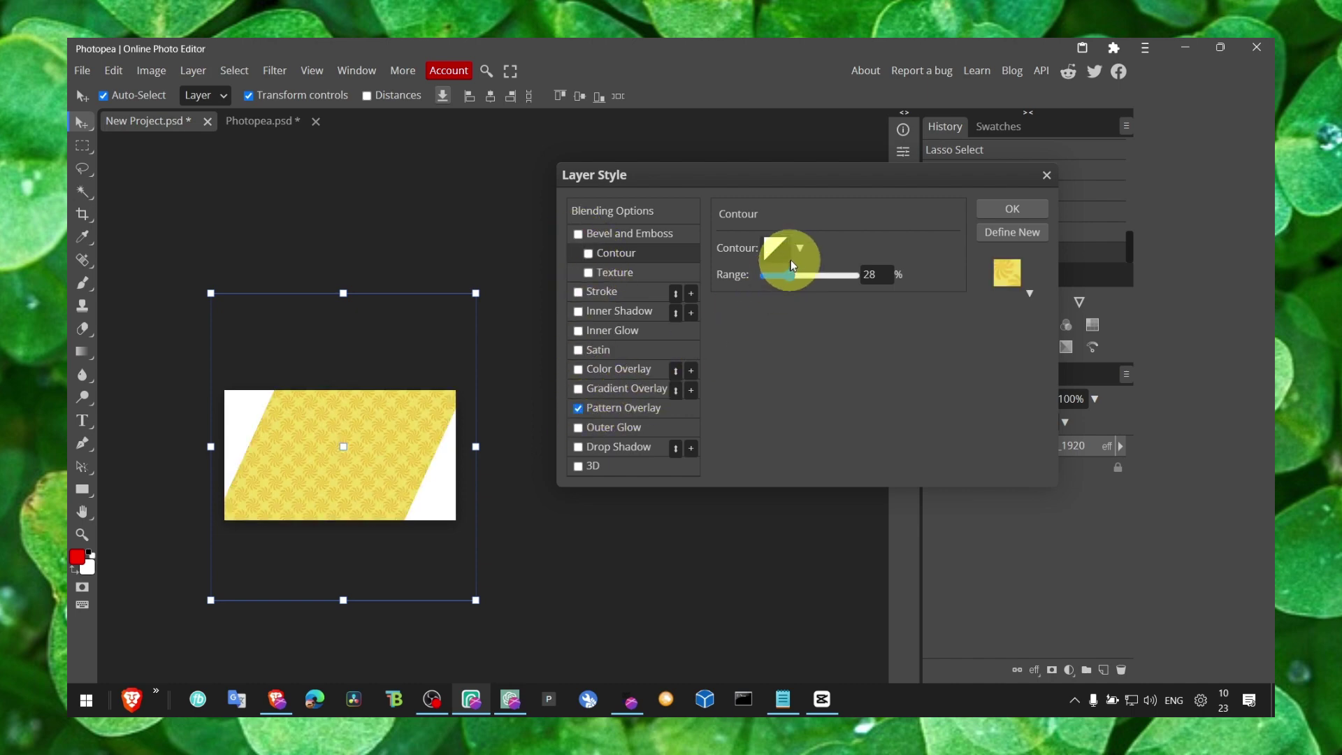
- Check the saved layer styles' options, including loading an .ASL file, and try the Contour range and presets
click(1006, 271)
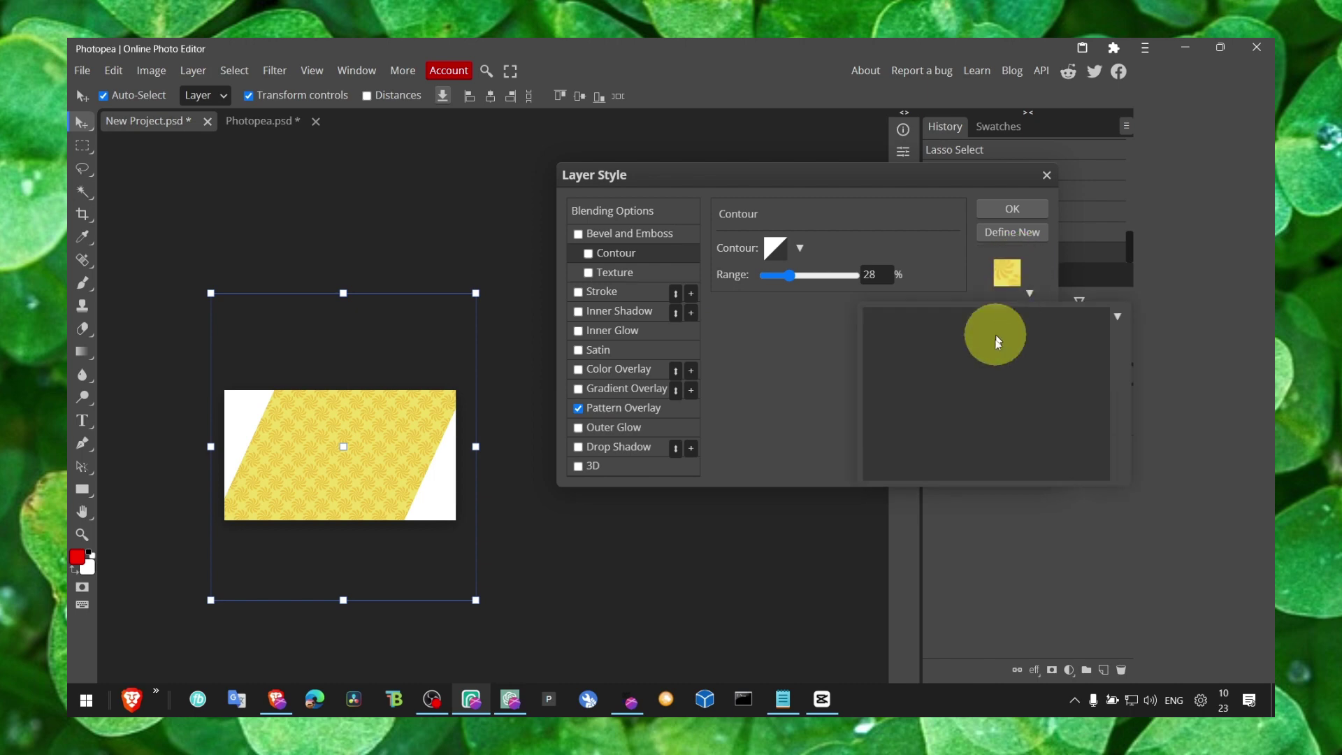
click(1032, 299)
click(1026, 292)
click(1115, 317)
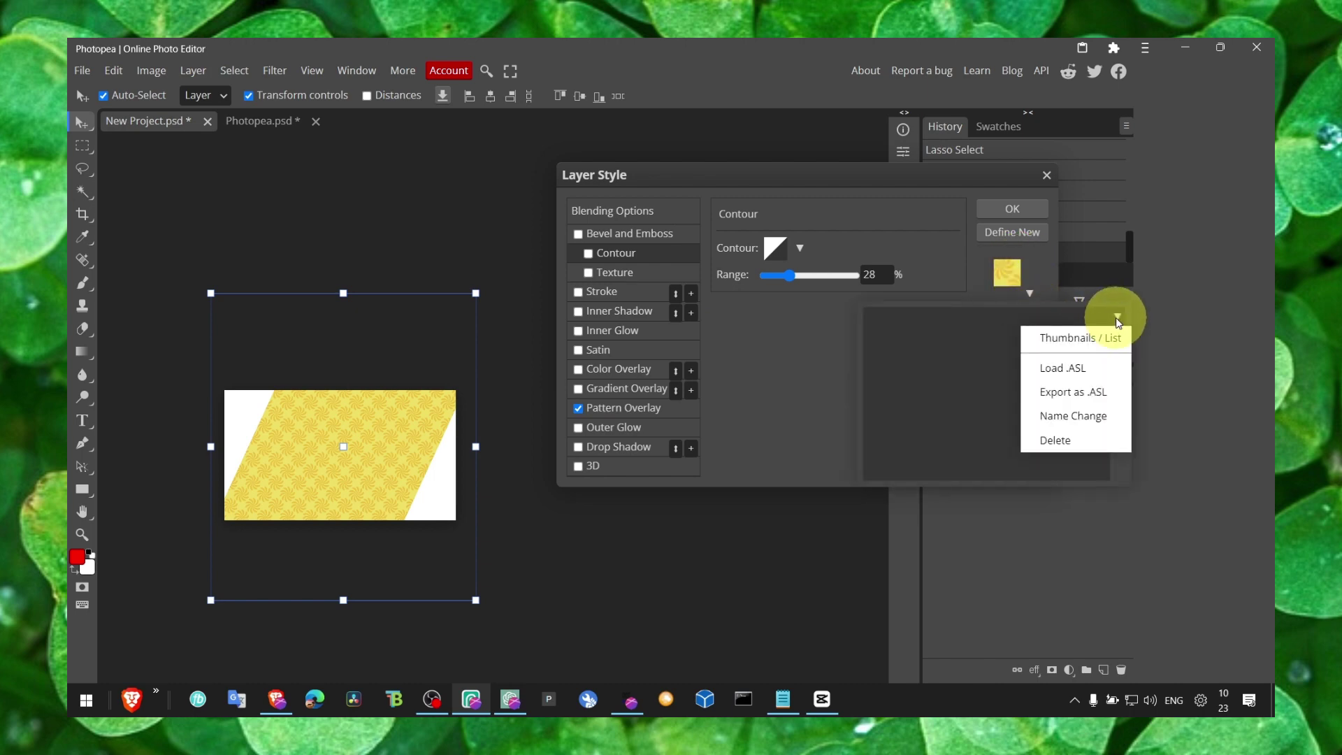
click(1113, 337)
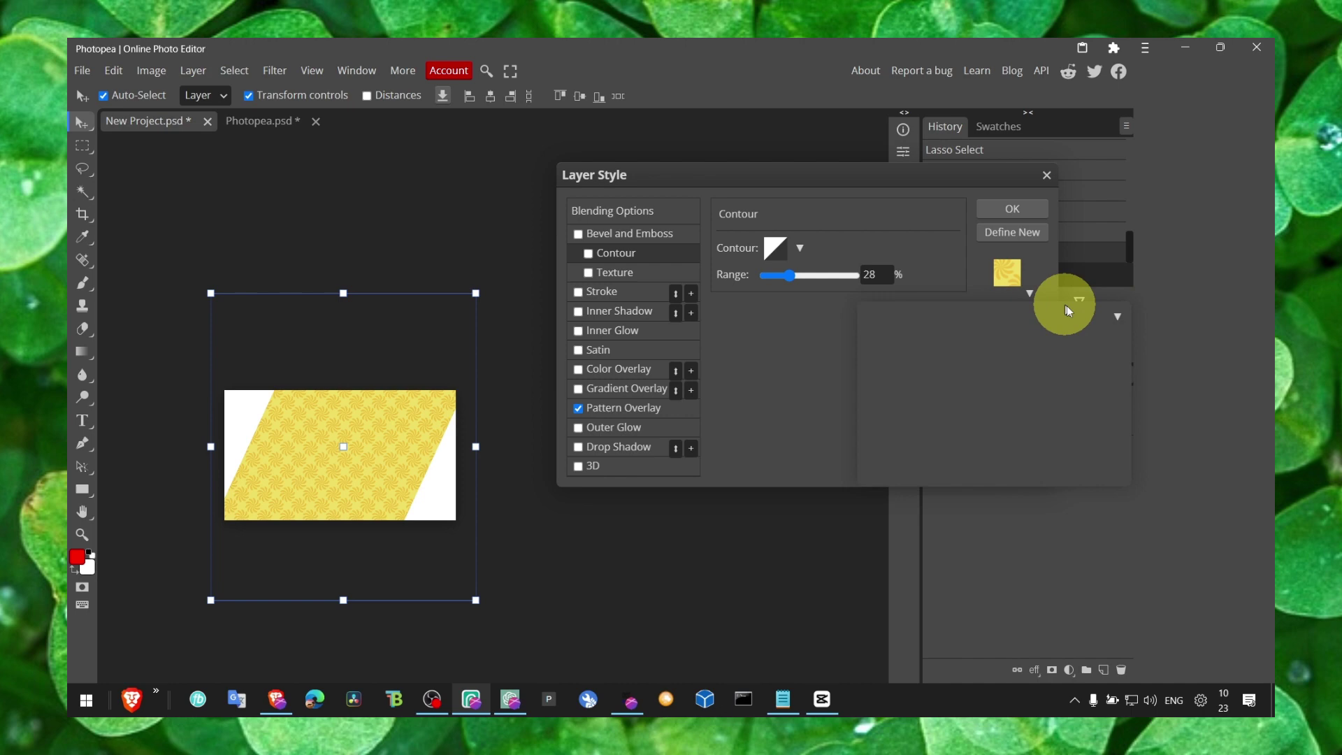
click(1118, 317)
click(1048, 366)
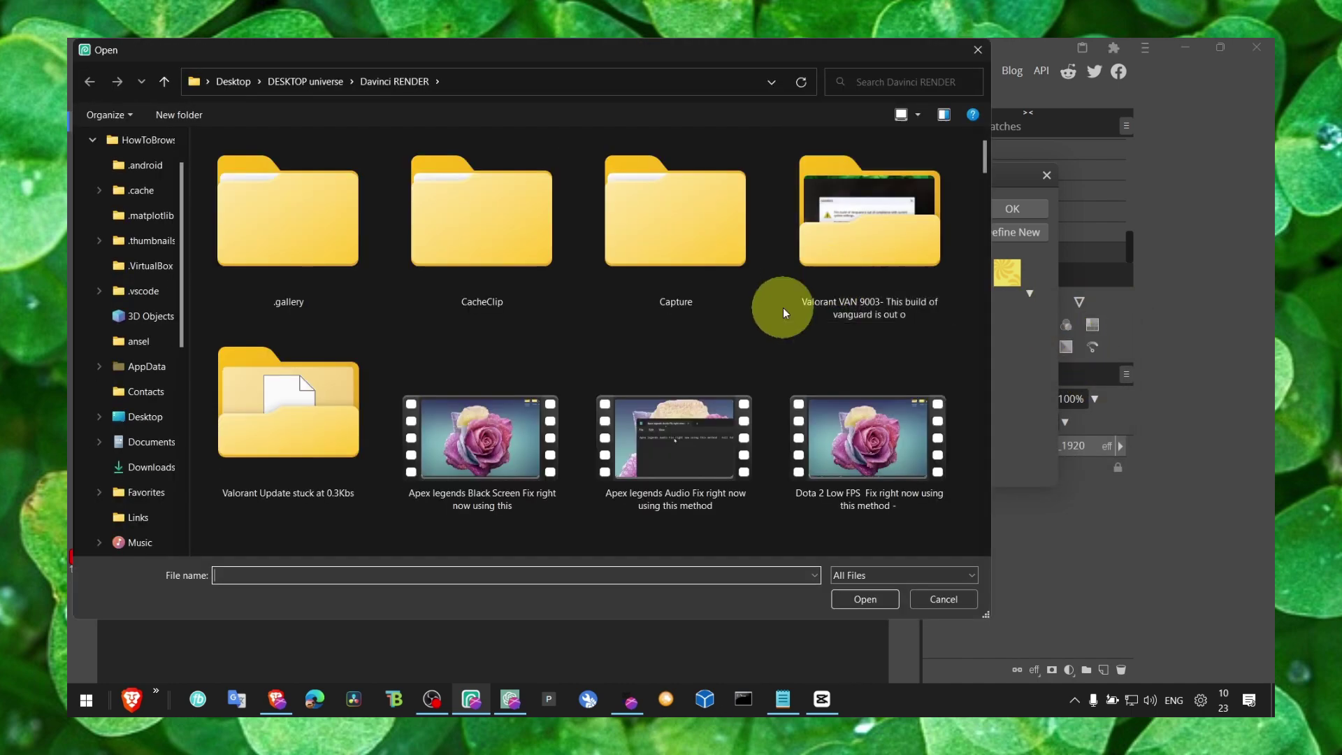
click(977, 51)
drag(793, 277, 764, 279)
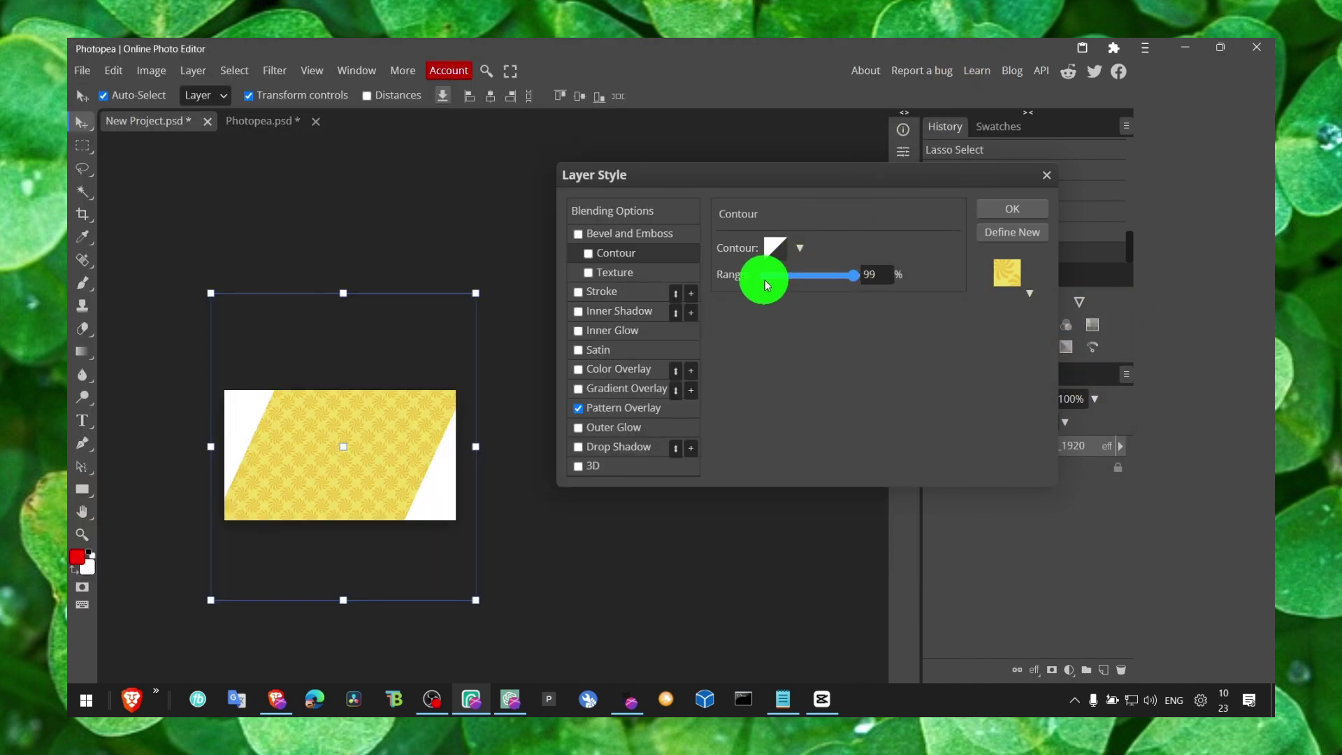
click(800, 248)
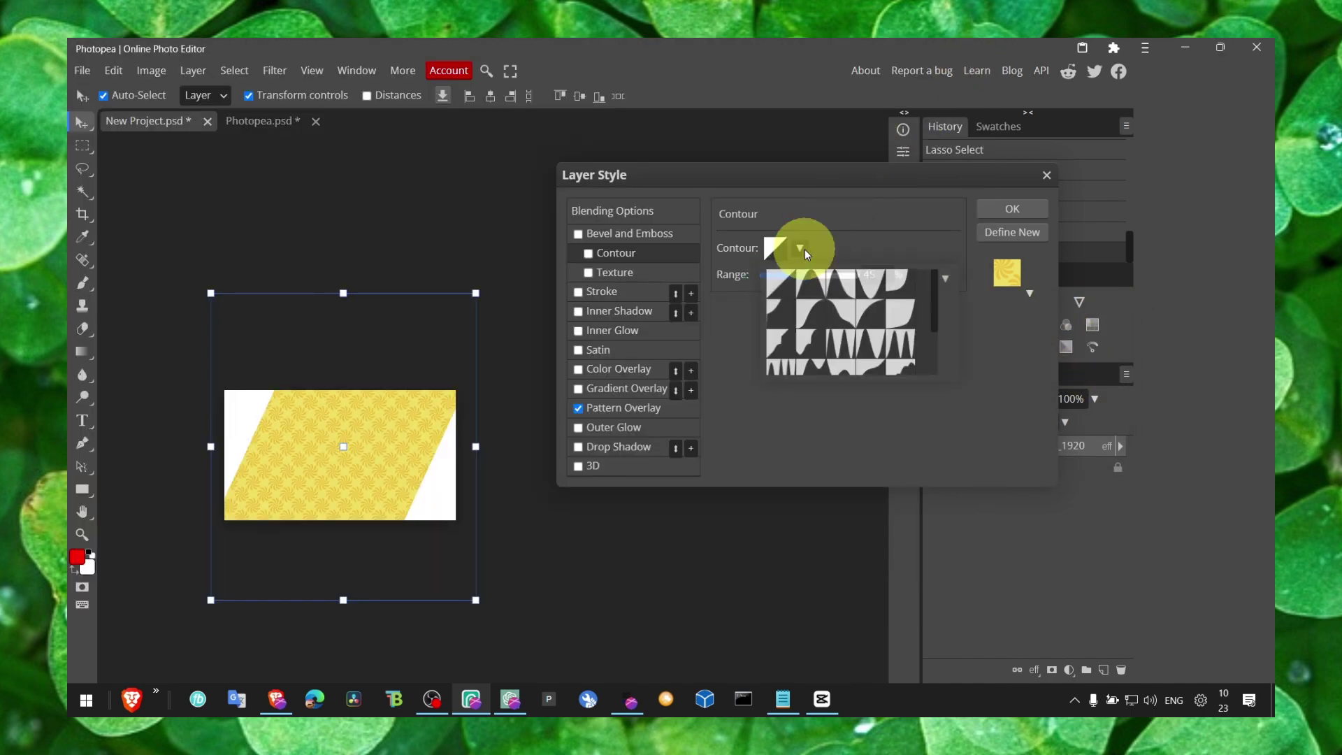
- Replace the Pattern Overlay with a Color Overlay using Darken blend mode at 30% opacity
click(578, 410)
click(584, 369)
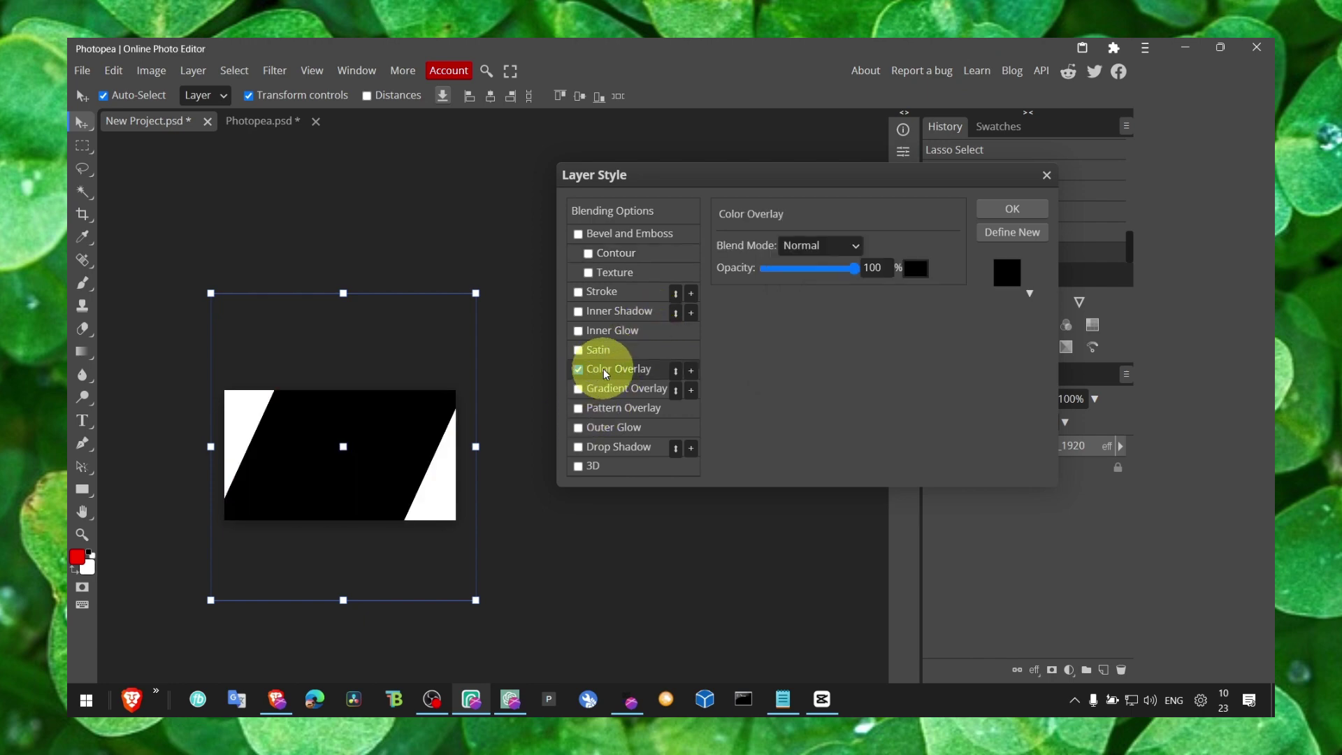
click(815, 246)
click(805, 308)
drag(858, 279, 792, 272)
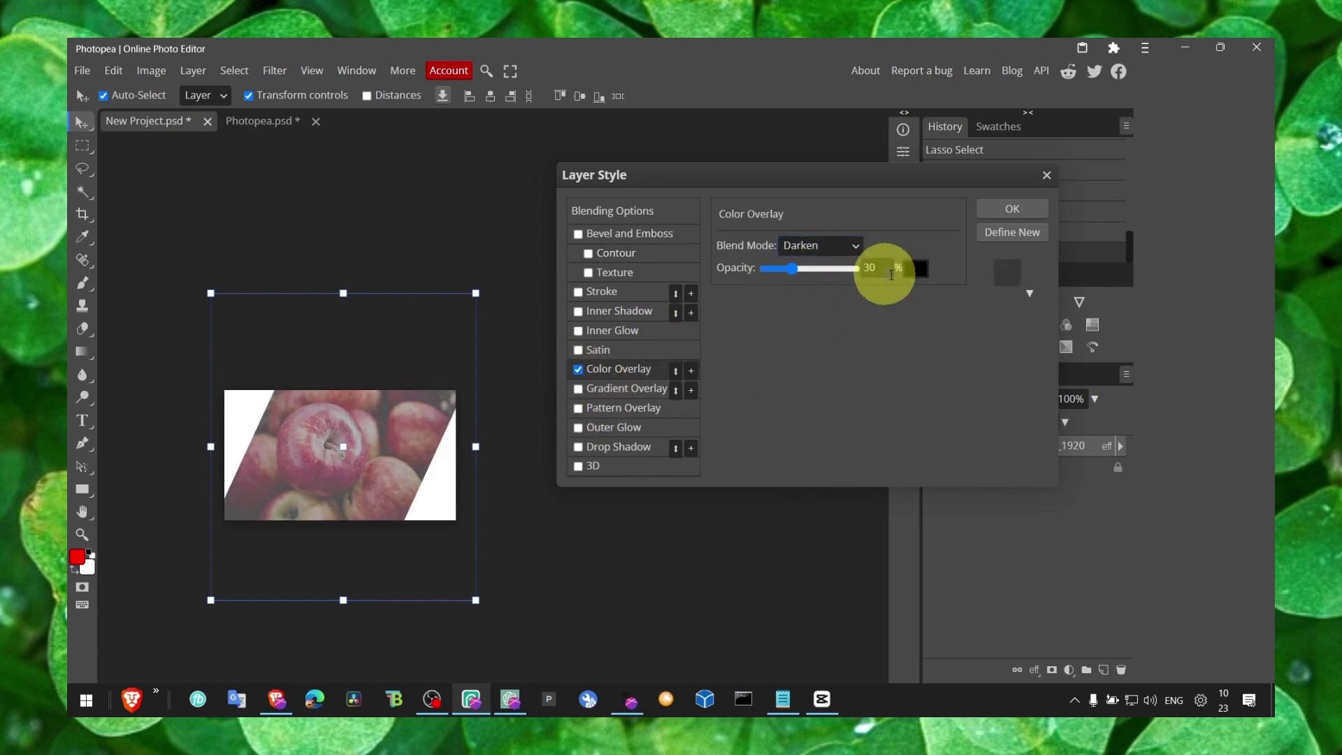
- Change the Color Overlay's color to bright yellow
click(915, 268)
drag(475, 398, 499, 328)
click(640, 340)
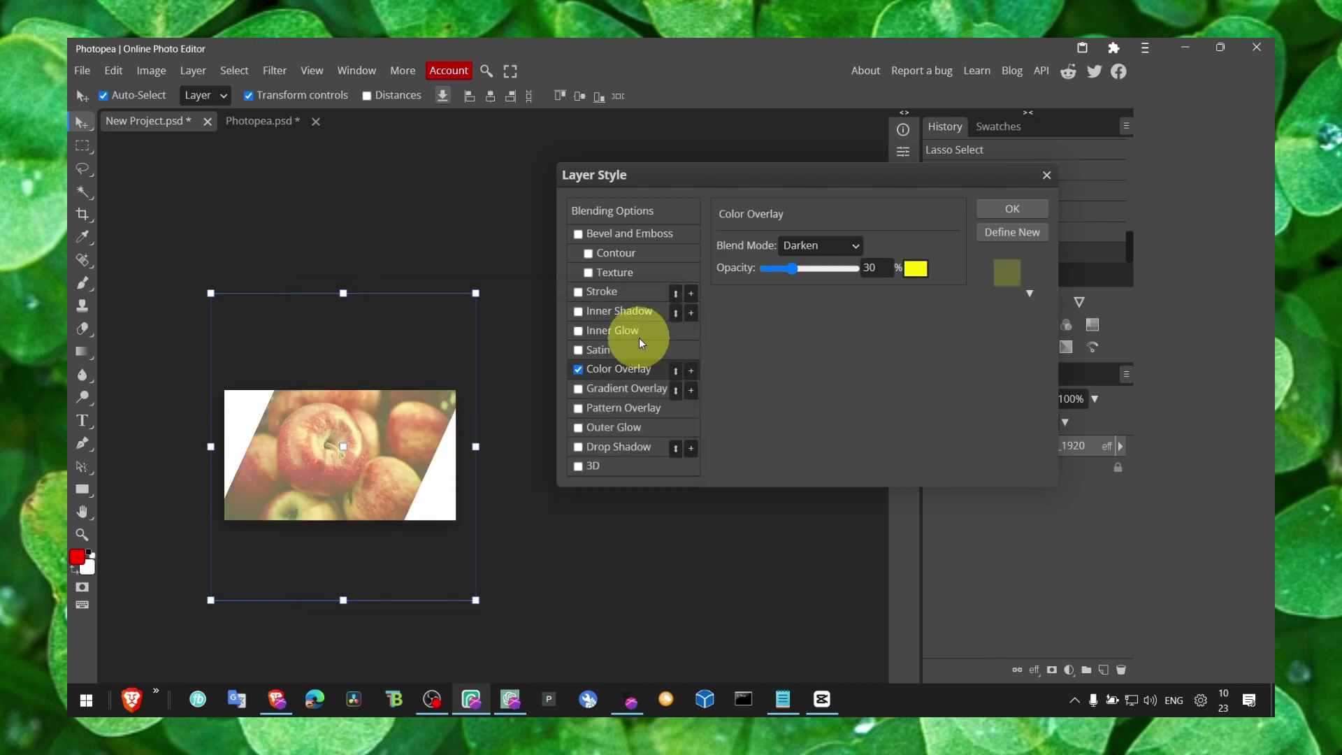
- Set the yellow Color Overlay to Color Burn blend mode at 100% opacity and apply the layer style
click(810, 246)
click(804, 263)
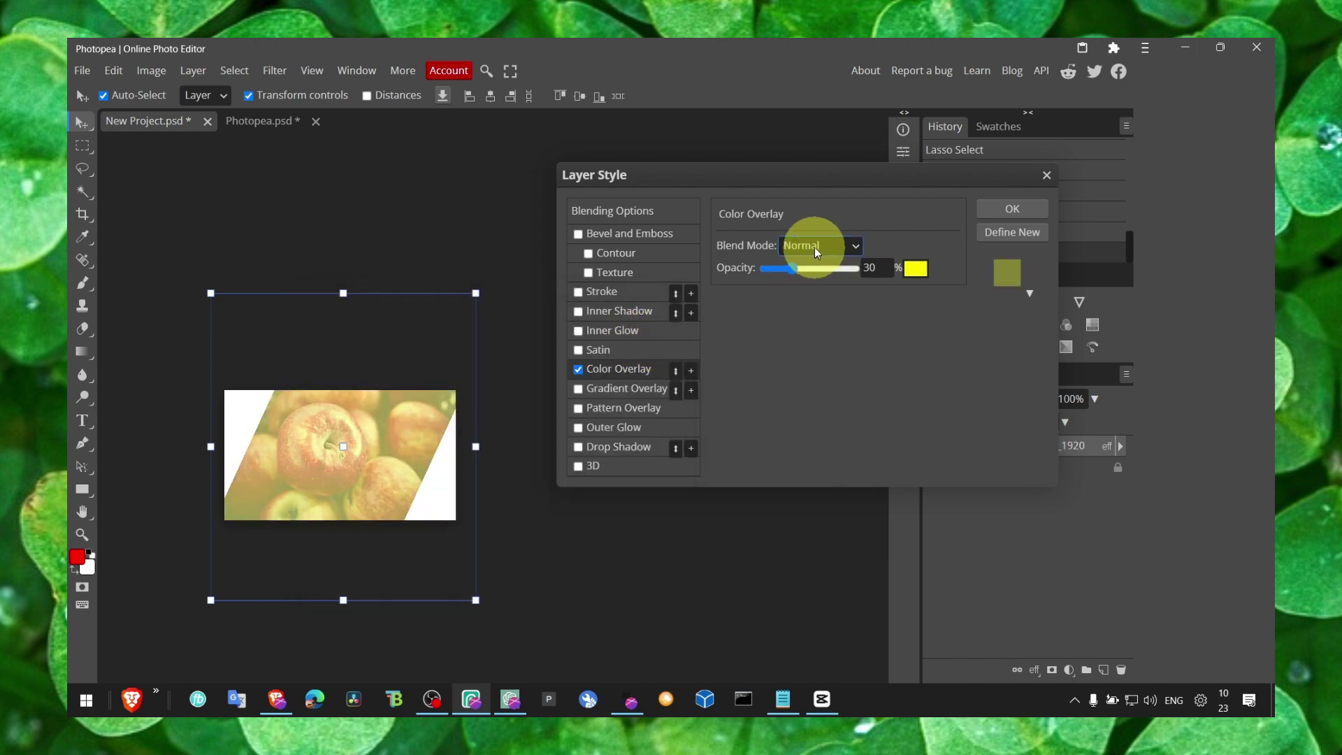
click(815, 246)
click(809, 333)
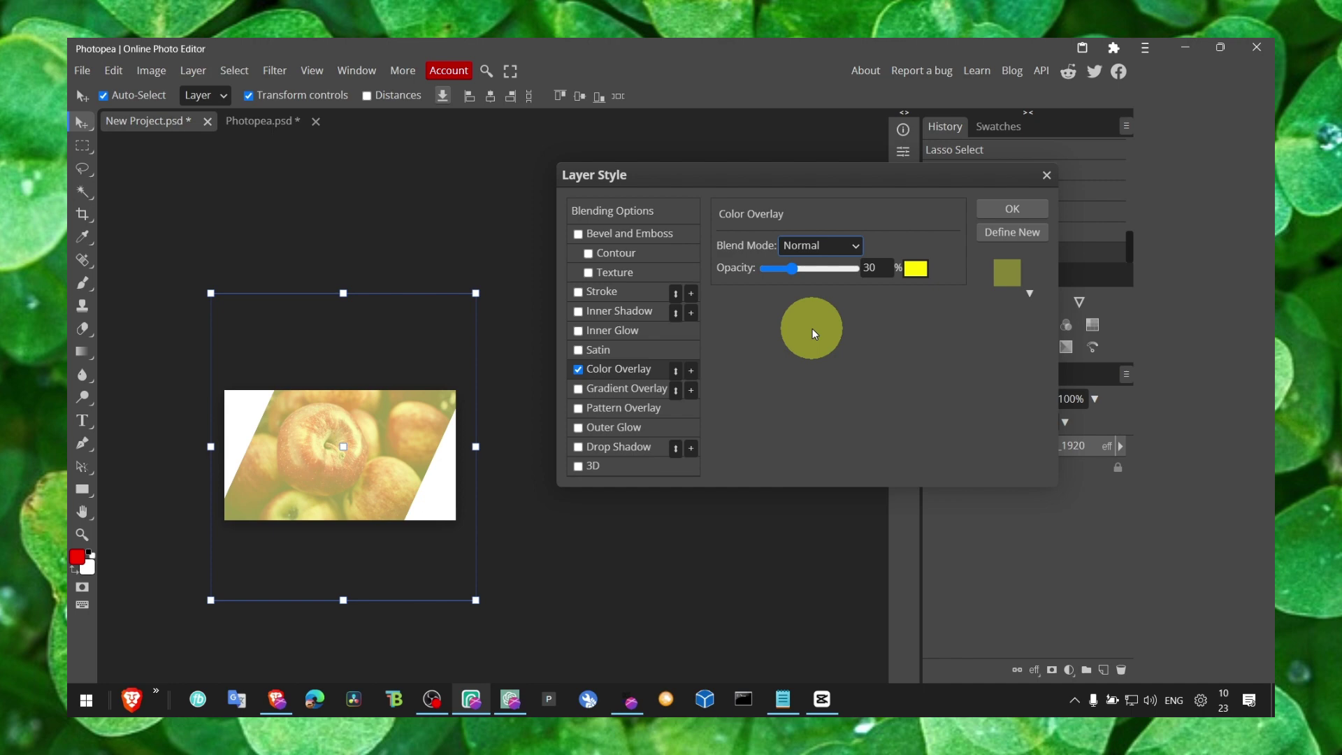
click(815, 244)
click(873, 303)
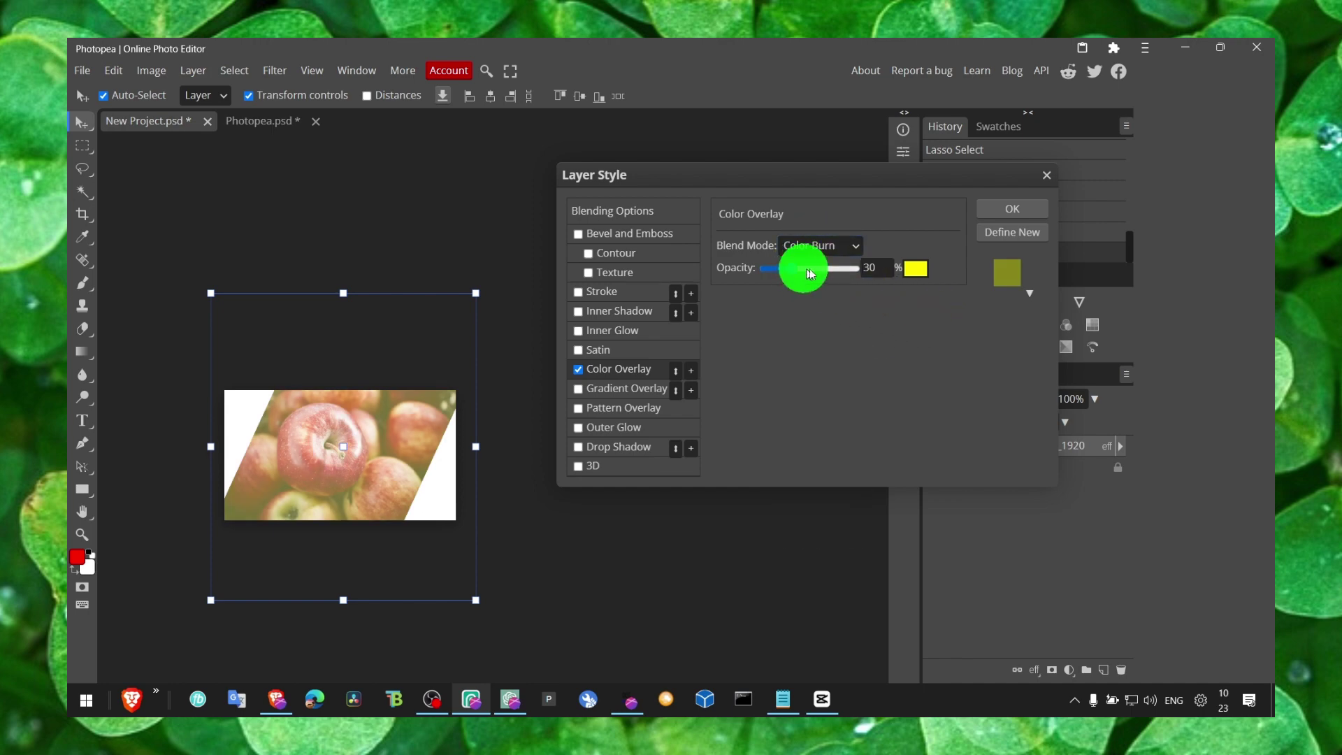
drag(809, 272, 871, 273)
click(1032, 206)
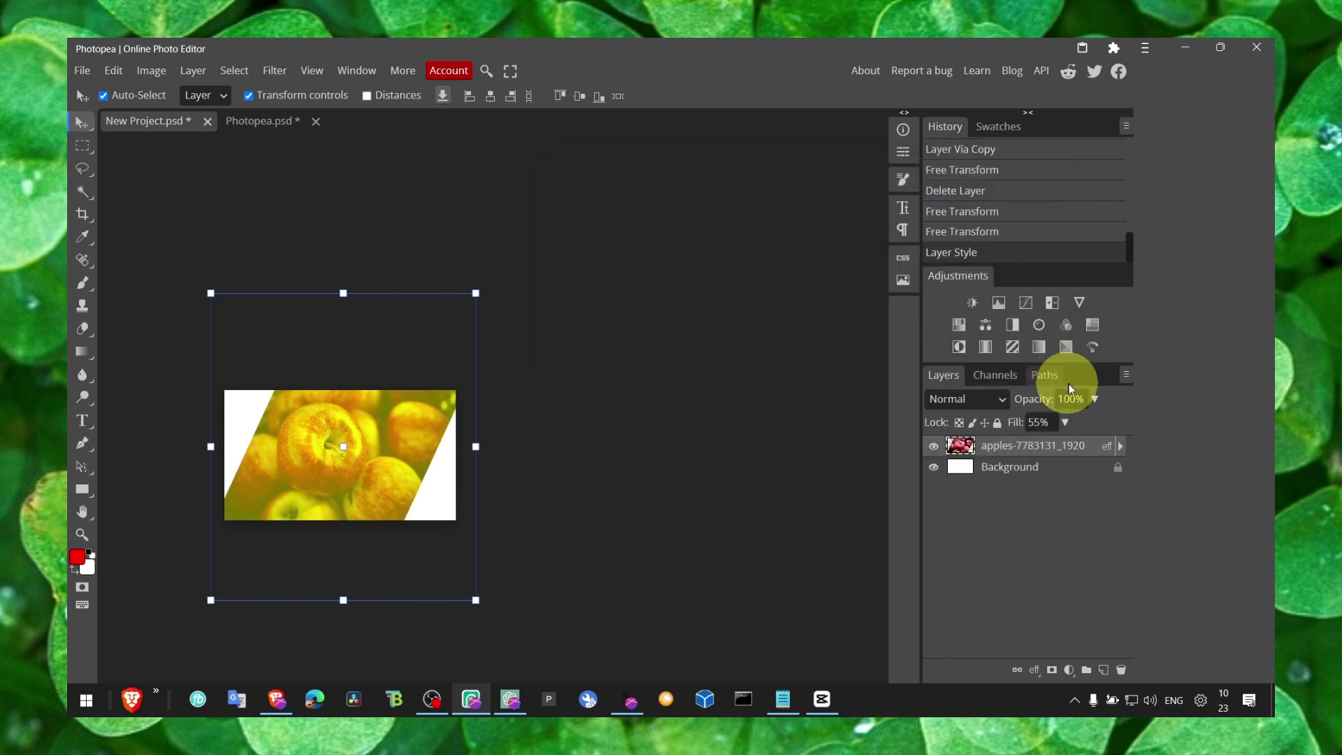
- Enlarge the apples layer proportionally to 219.66% so it fills the canvas
drag(475, 293, 423, 452)
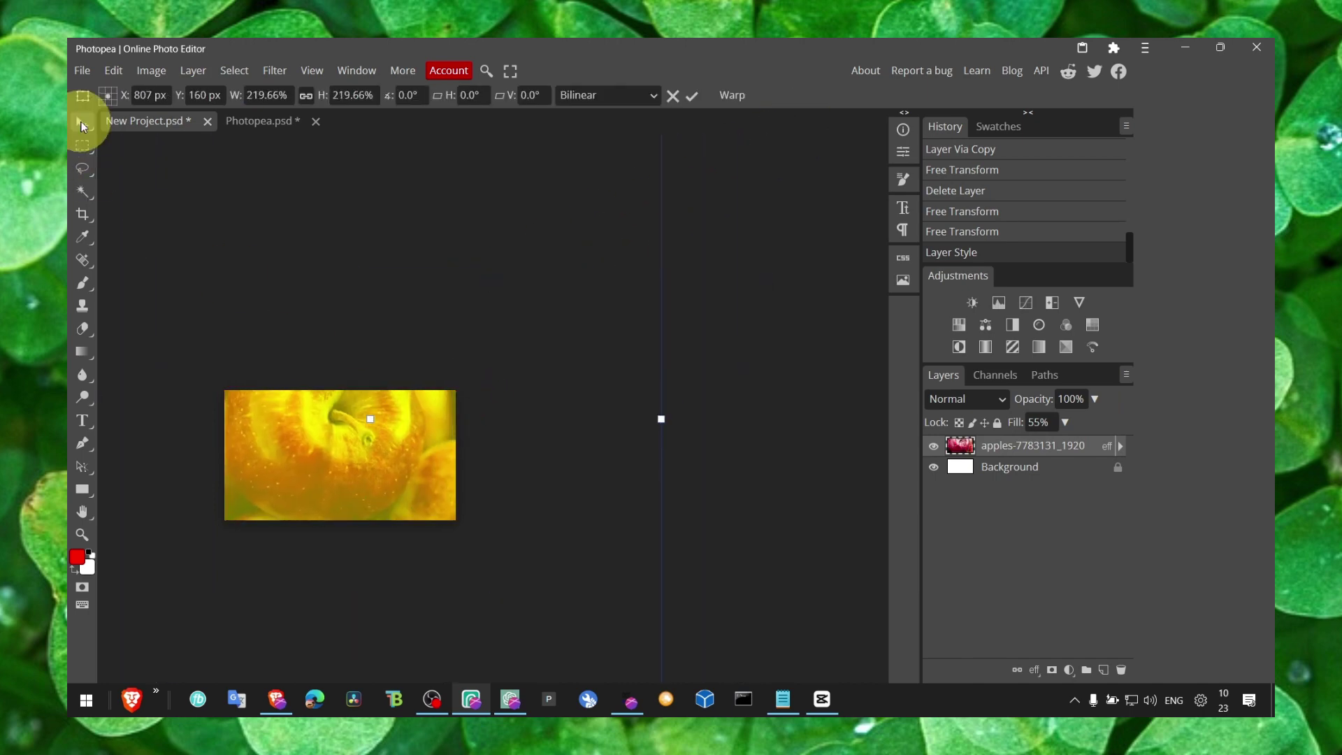
- Add a Levels adjustment layer with white input 245 and a raised black input, and a Curves layer with a point at 143 in, 186 out
click(999, 303)
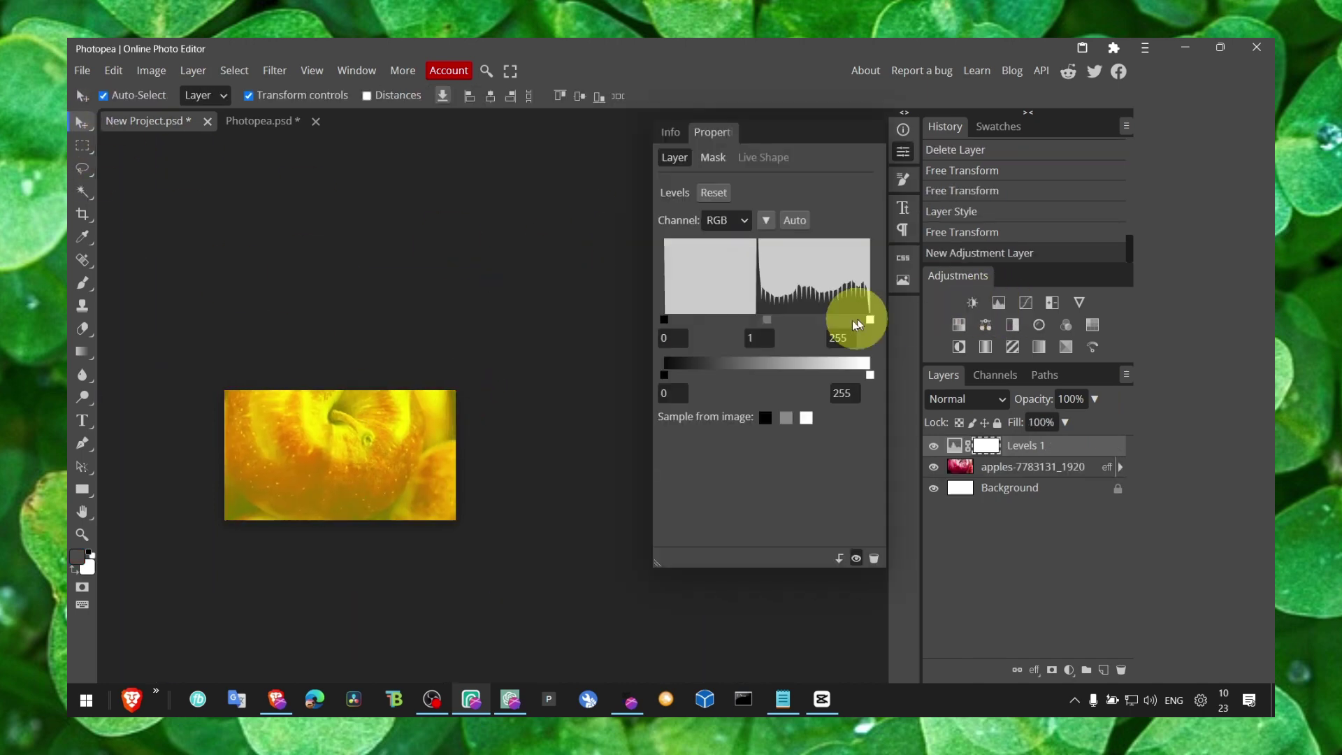
mouse_move(866, 322)
mouse_down()
mouse_move(823, 314)
mouse_move(862, 311)
mouse_up()
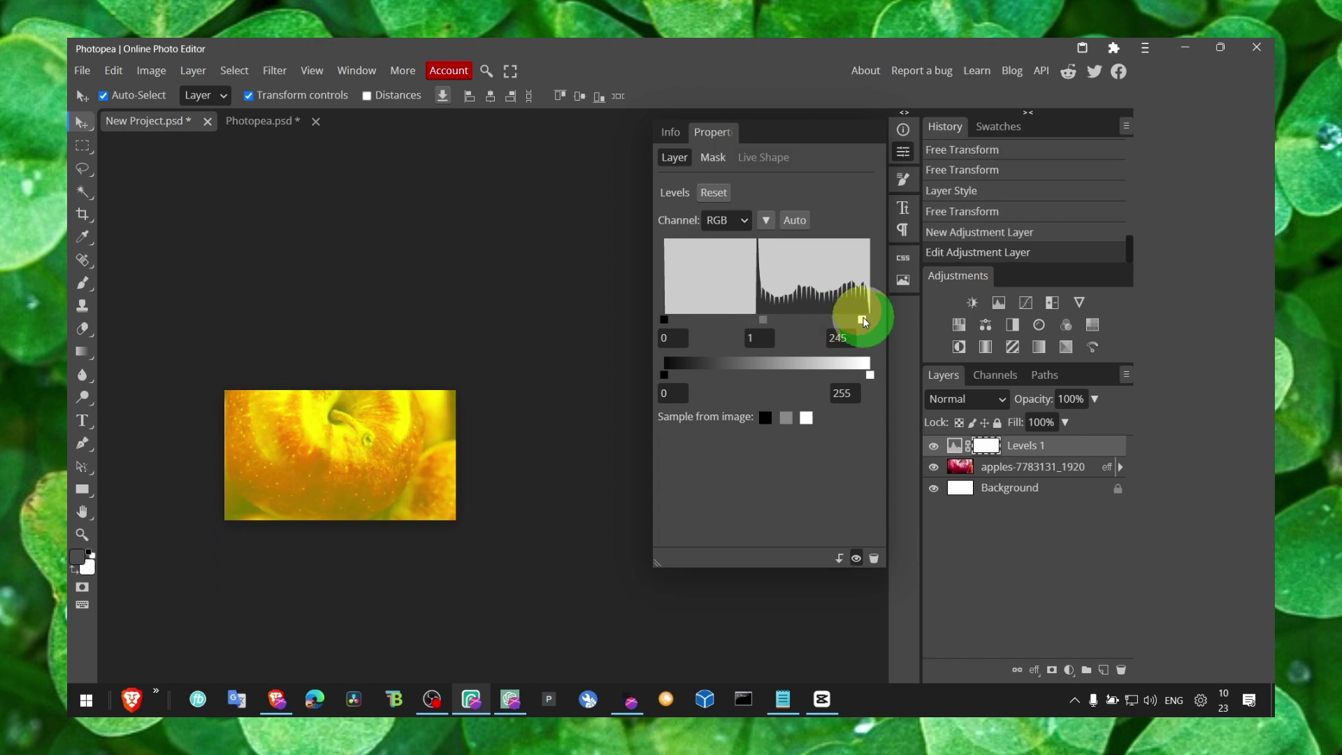
drag(664, 320, 776, 336)
click(1032, 302)
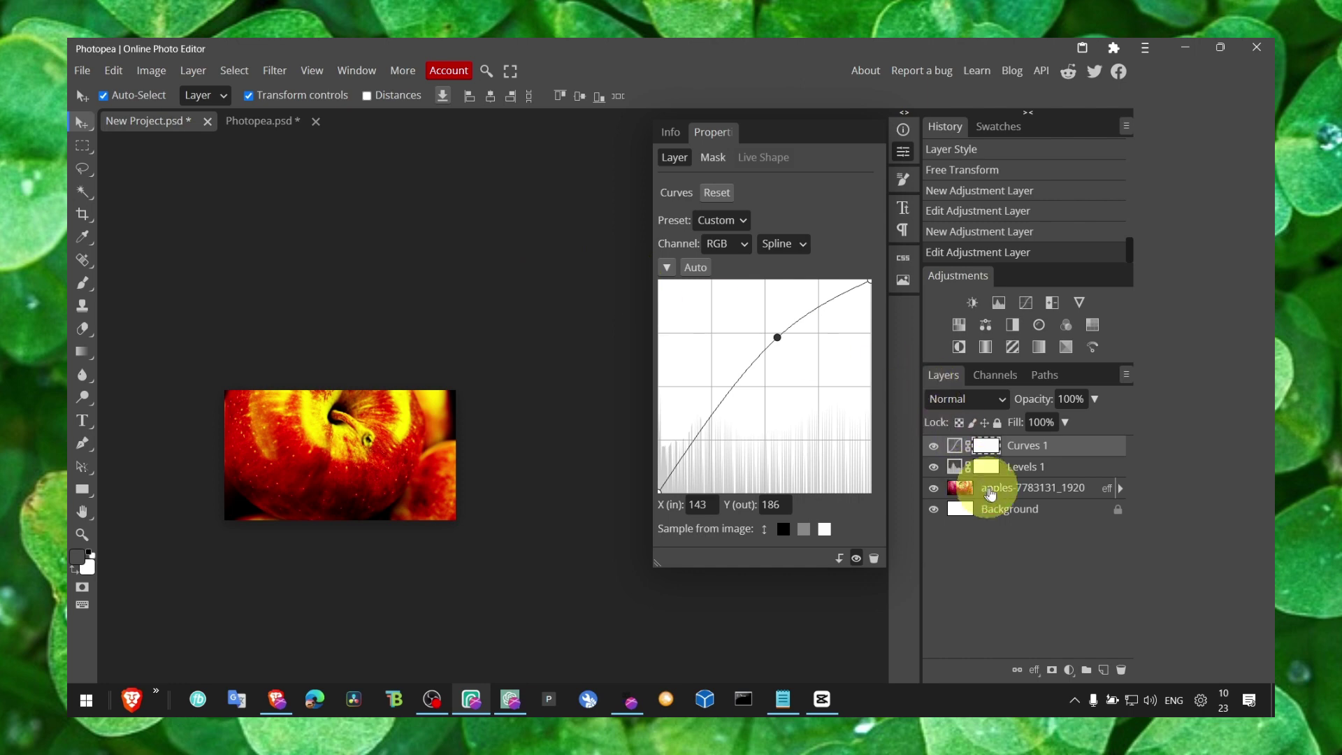
- Change the apples layer's Color Overlay to Overlay blend mode, reduce its opacity and apply the layer style
click(989, 493)
right_click(992, 482)
click(1093, 488)
double_click(1093, 488)
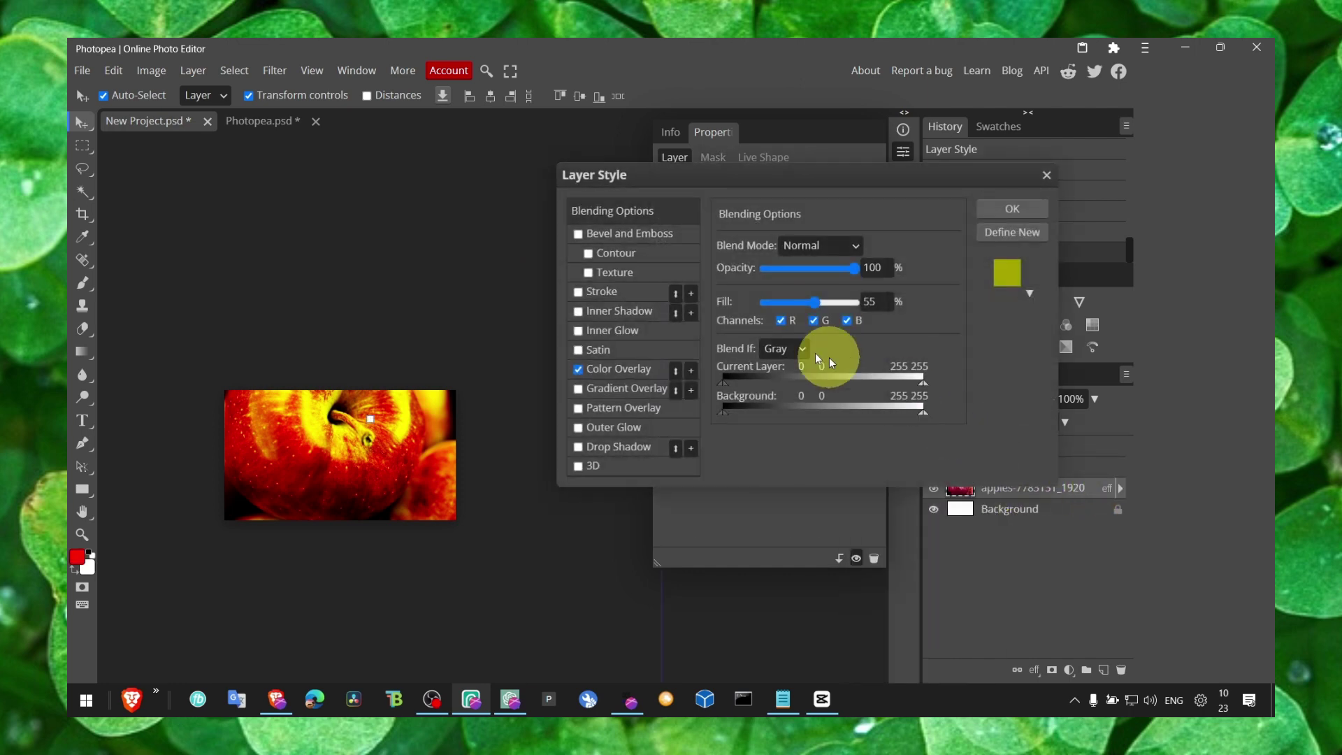
click(611, 369)
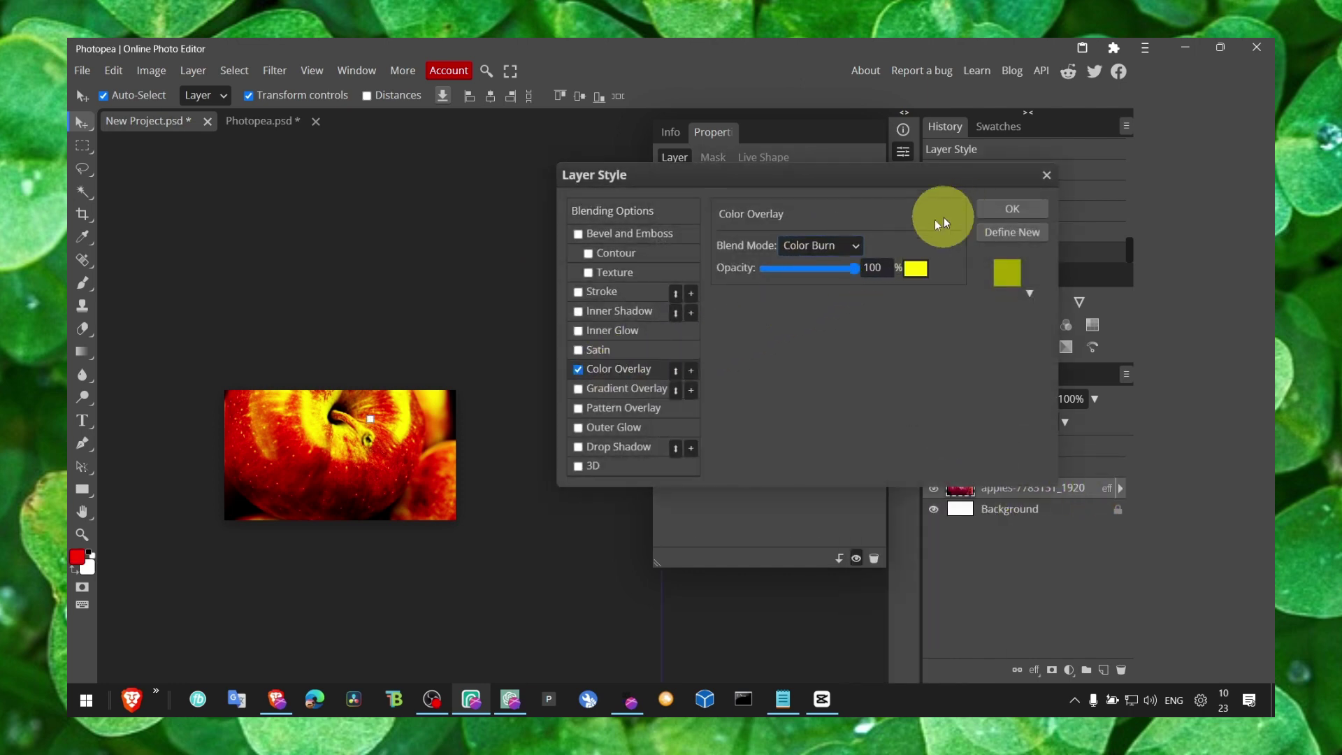
click(851, 256)
scroll(842, 377, down, 3)
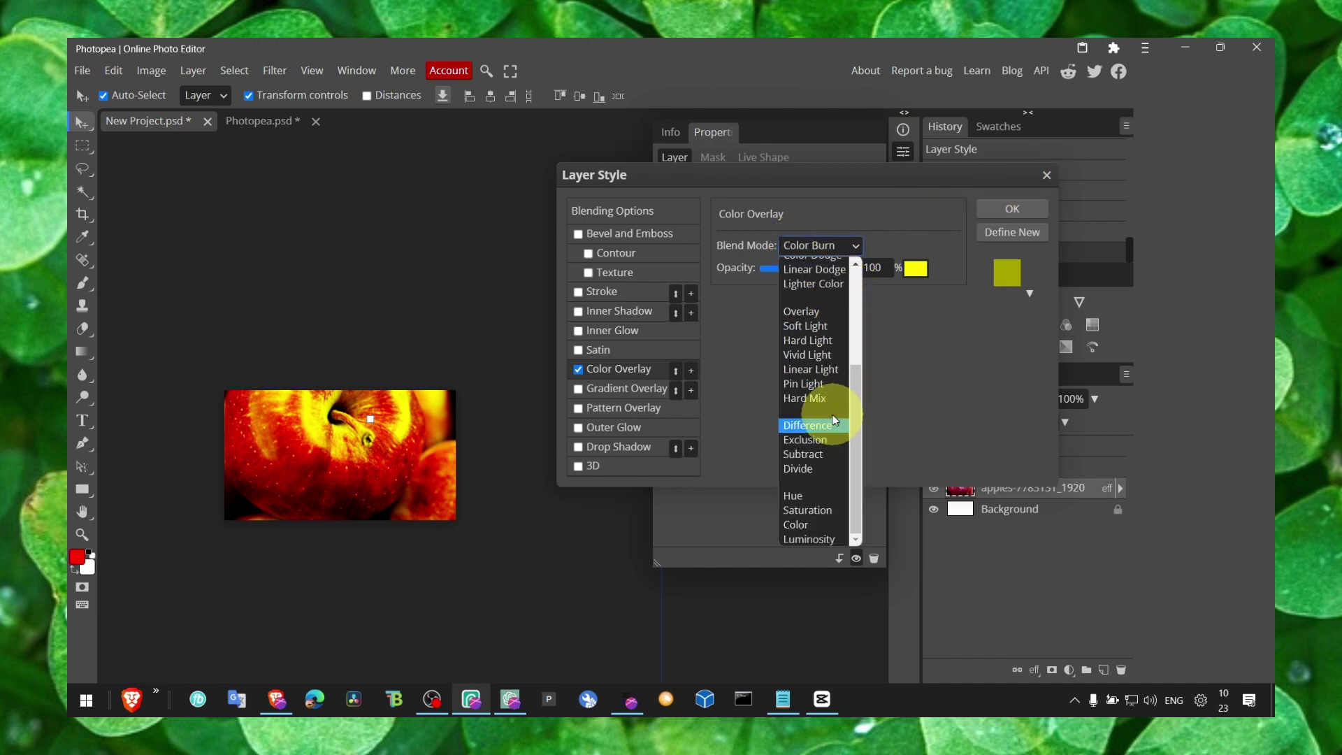
click(807, 311)
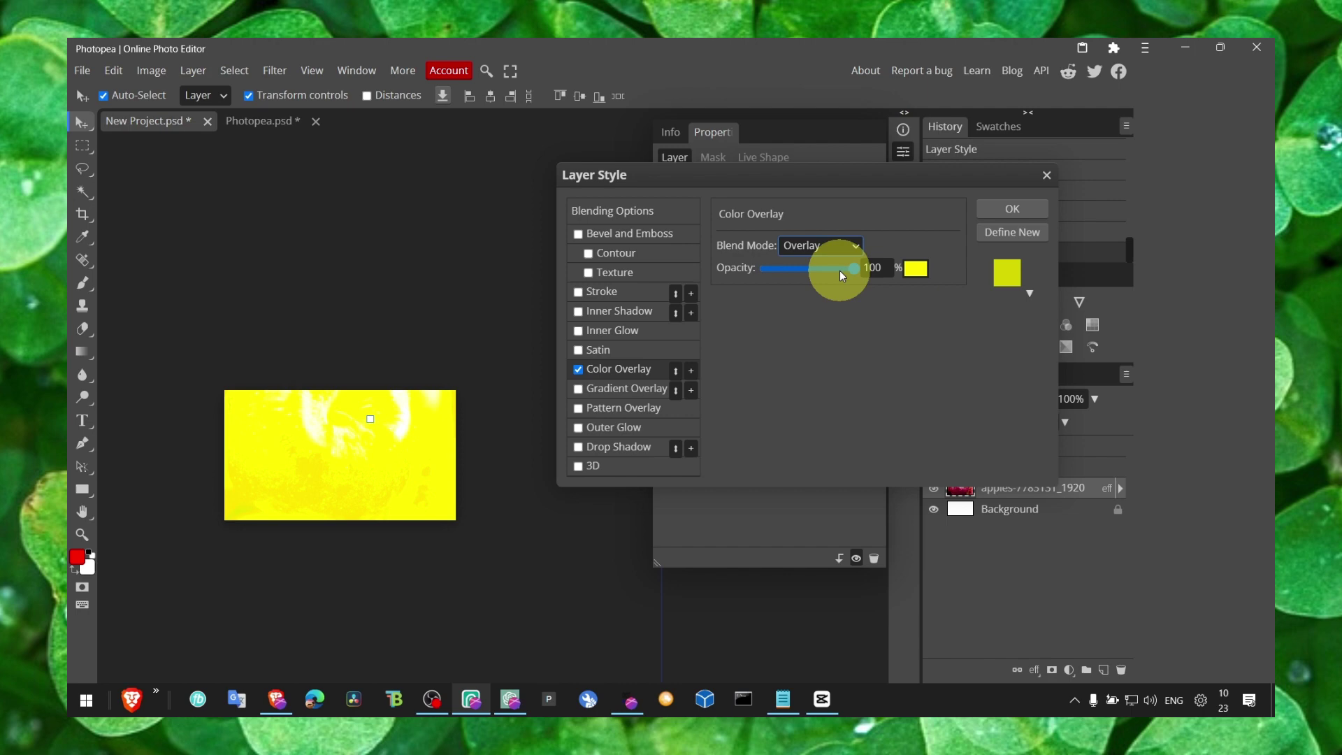
drag(842, 275, 784, 275)
click(1006, 209)
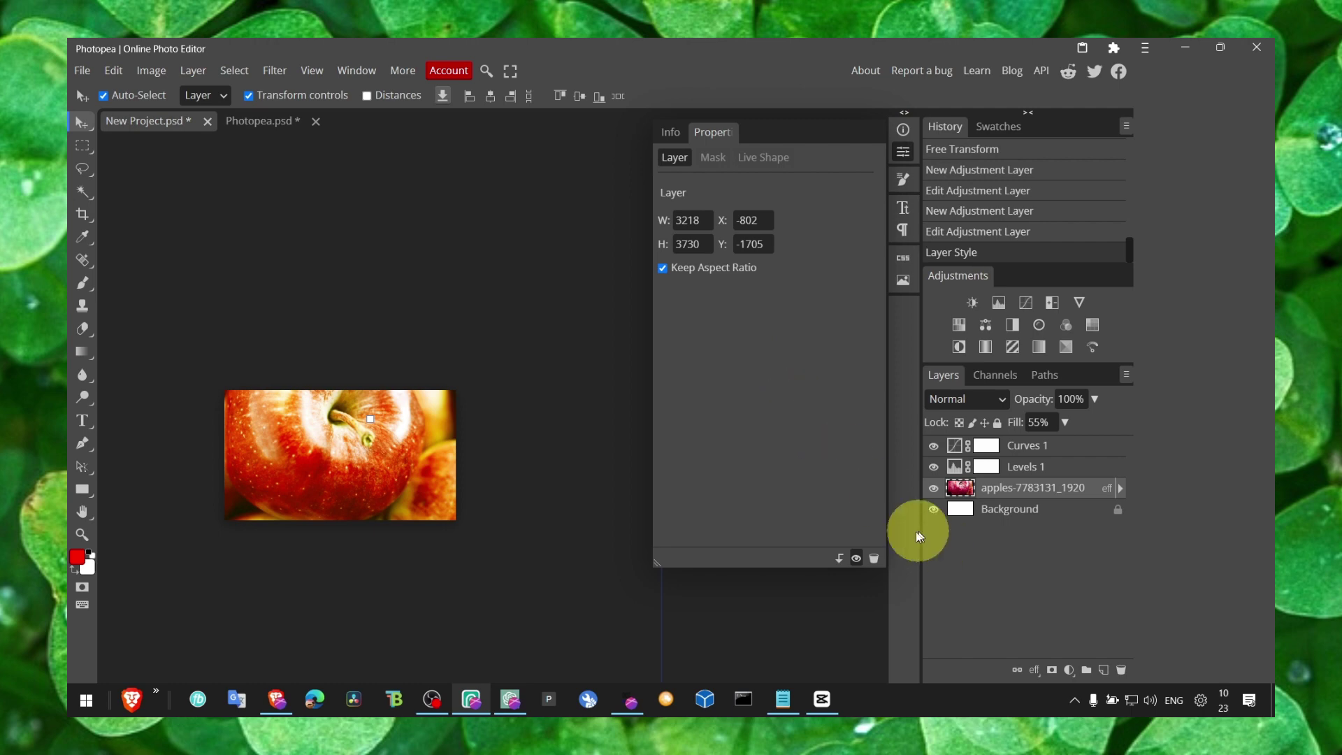
click(909, 710)
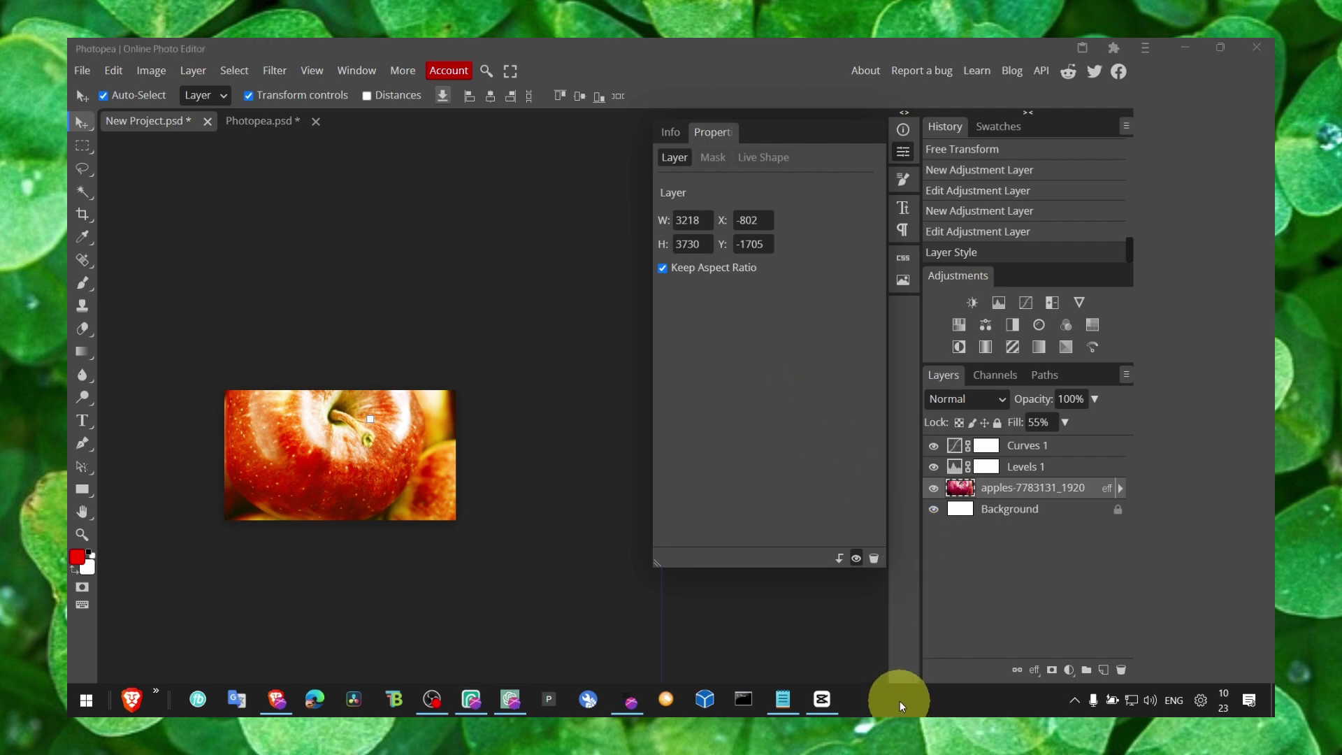